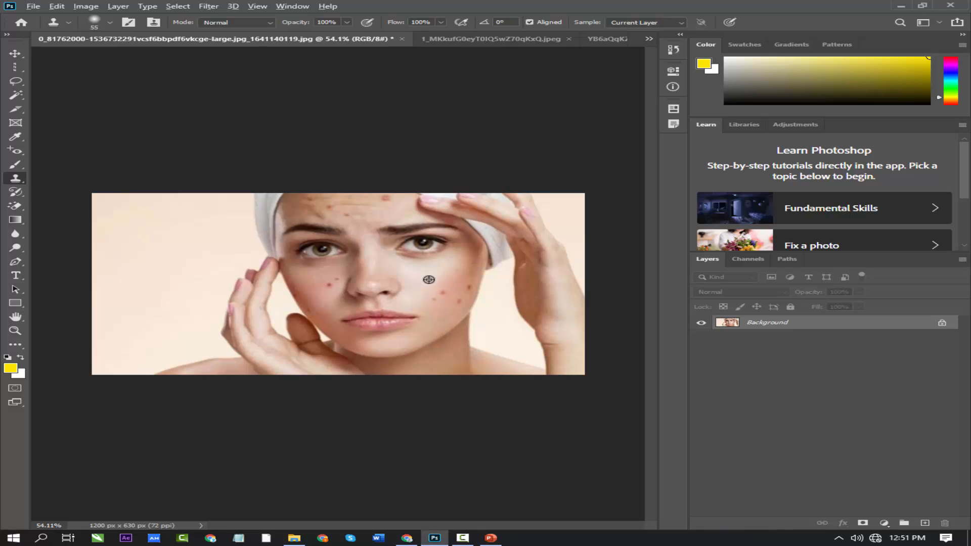
pyautogui.moveTo(175, 222)
pyautogui.mouseDown()
pyautogui.moveTo(121, 278)
pyautogui.moveTo(94, 243)
pyautogui.moveTo(141, 255)
pyautogui.moveTo(142, 232)
pyautogui.moveTo(117, 184)
pyautogui.moveTo(95, 192)
pyautogui.moveTo(189, 258)
pyautogui.moveTo(183, 209)
pyautogui.moveTo(157, 212)
pyautogui.moveTo(230, 226)
pyautogui.moveTo(242, 188)
pyautogui.moveTo(254, 252)
pyautogui.moveTo(242, 223)
pyautogui.moveTo(184, 306)
pyautogui.moveTo(98, 242)
pyautogui.moveTo(153, 310)
pyautogui.moveTo(181, 315)
pyautogui.moveTo(158, 327)
pyautogui.moveTo(167, 356)
pyautogui.moveTo(120, 309)
pyautogui.moveTo(203, 281)
pyautogui.moveTo(202, 302)
pyautogui.moveTo(235, 232)
pyautogui.mouseUp()
pyautogui.hotkey('ctrl', 'z')
pyautogui.scroll(7, 413, 218)
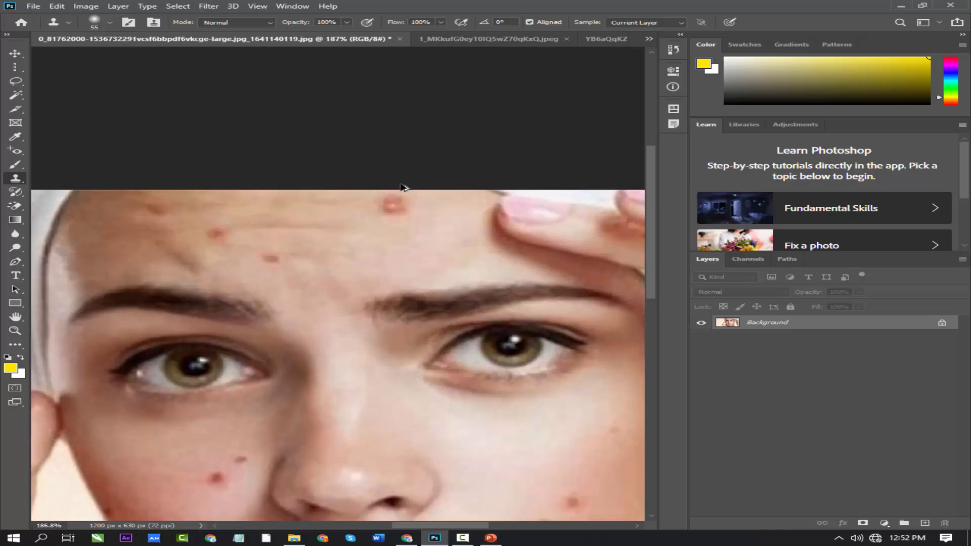
pyautogui.scroll(-5, 403, 228)
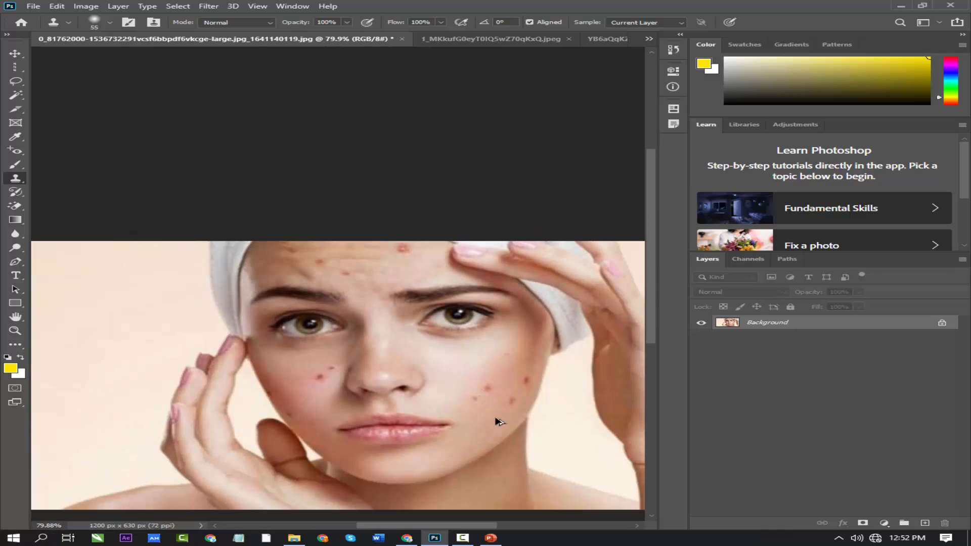
# Step: Sample clean skin on the right-hand cheek and enlarge the Clone Stamp brush to size 125
pyautogui.scroll(3, 501, 420)
pyautogui.scroll(4, 486, 356)
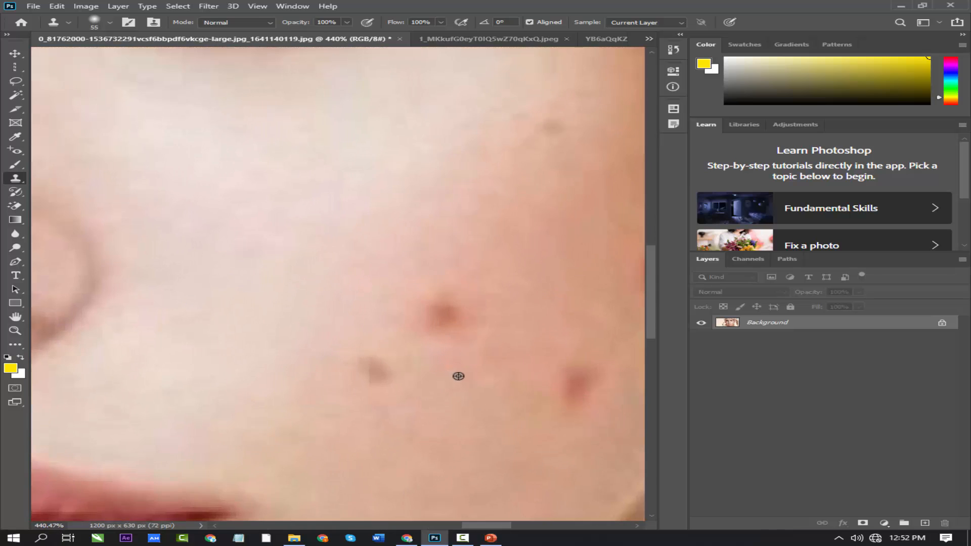
pyautogui.keyDown('alt'); pyautogui.click(492, 197); pyautogui.keyUp('alt')
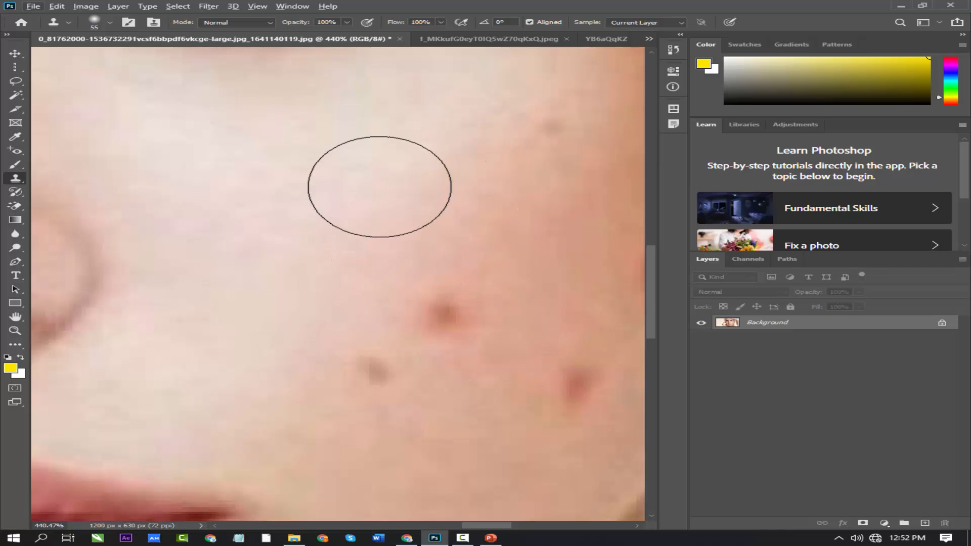
pyautogui.press(']')
pyautogui.press(']')
pyautogui.press(']')
pyautogui.press(']')
pyautogui.press(']')
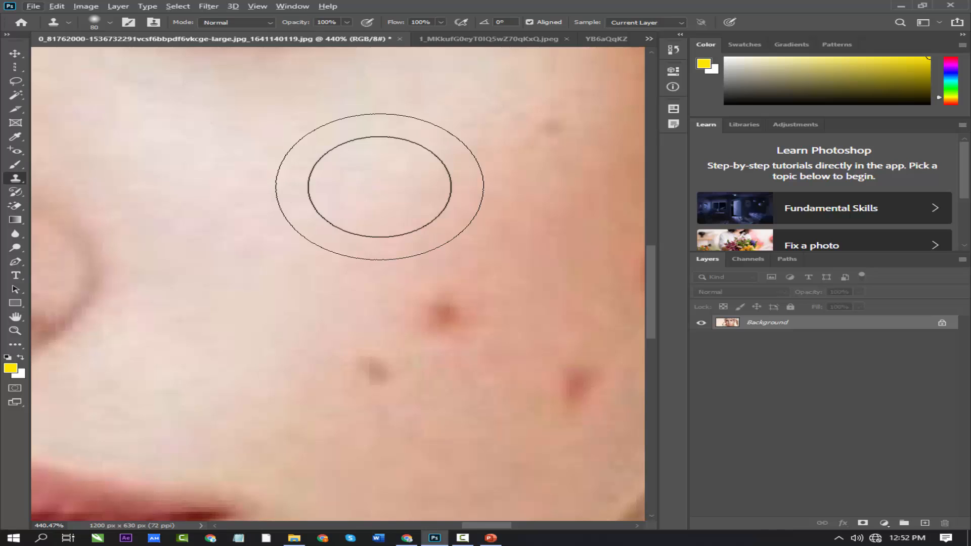
pyautogui.press(']')
pyautogui.press(']')
pyautogui.press(']')
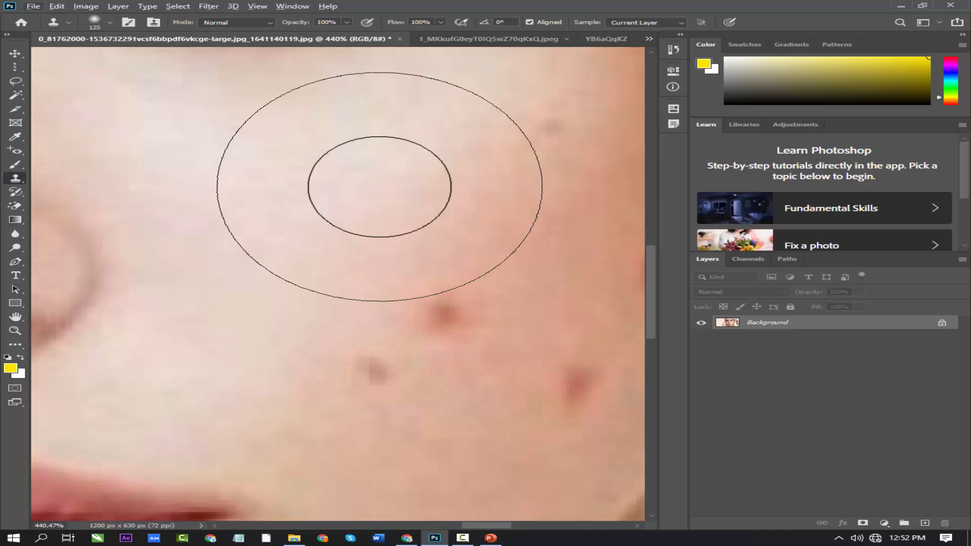
# Step: Reduce the Clone Stamp brush to size 40
pyautogui.press('[')
pyautogui.press('[')
pyautogui.press('[')
pyautogui.press('[')
pyautogui.press('[')
pyautogui.press('[')
pyautogui.press('[')
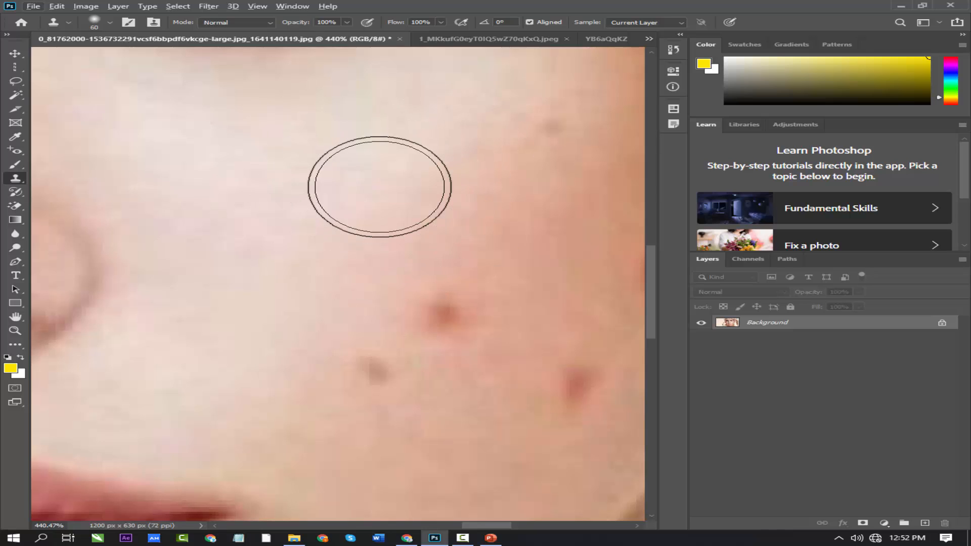
pyautogui.press('[')
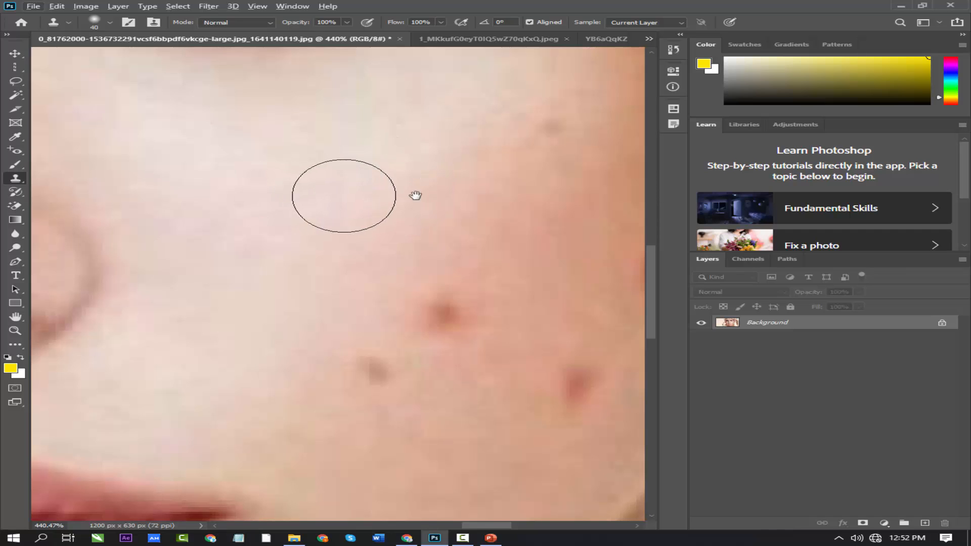
# Step: Try cloning lighter cheek skin over the central blemish on the right-hand cheek, and undo it
pyautogui.moveTo(483, 197); pyautogui.dragTo(292, 167)
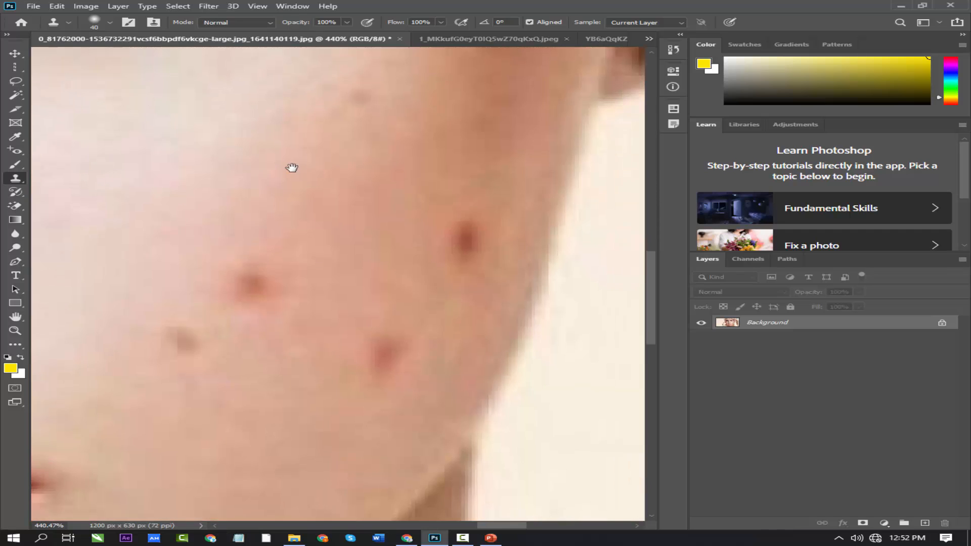
pyautogui.keyDown('alt'); pyautogui.click(173, 174); pyautogui.keyUp('alt')
pyautogui.click(256, 284)
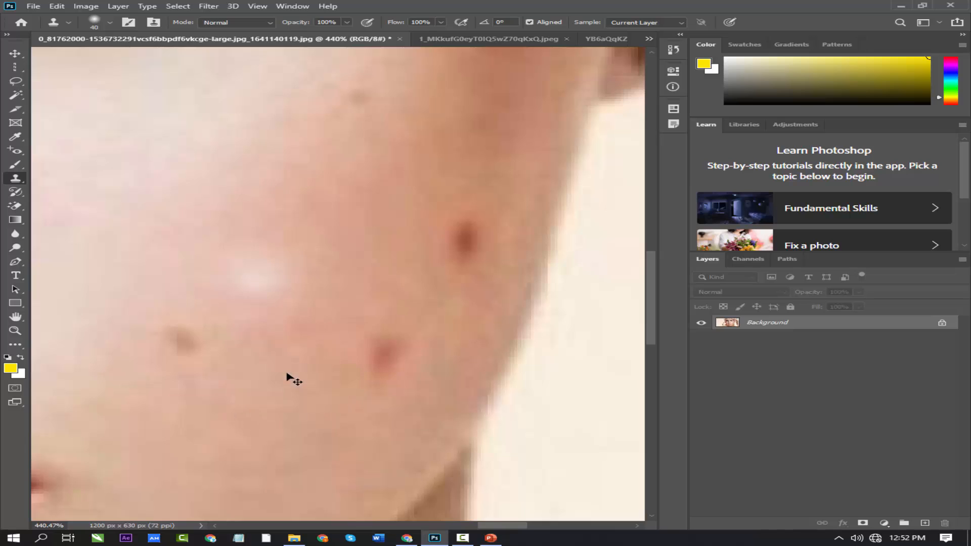
pyautogui.hotkey('ctrl', 'z')
# Step: Reduce the Clone Stamp brush to size 22 and clone nearby skin over the two inner blemishes on the right-hand cheek
pyautogui.moveTo(309, 388); pyautogui.dragTo(265, 387)
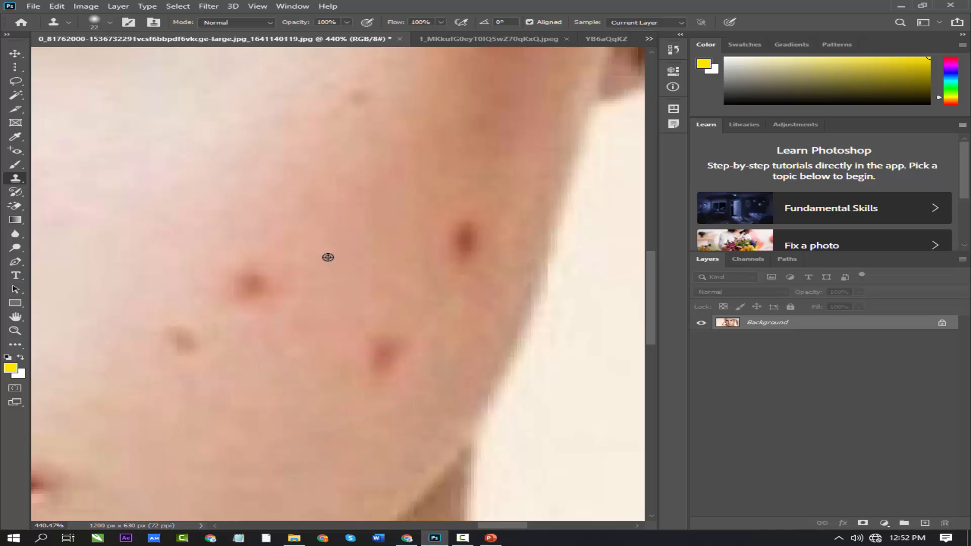
pyautogui.keyDown('alt'); pyautogui.click(307, 260); pyautogui.keyUp('alt')
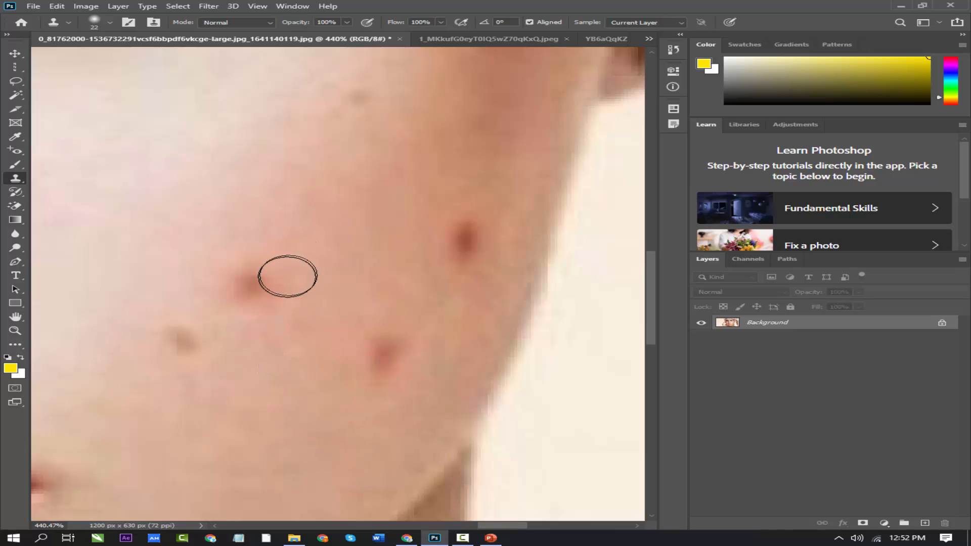
pyautogui.moveTo(266, 281); pyautogui.dragTo(256, 288)
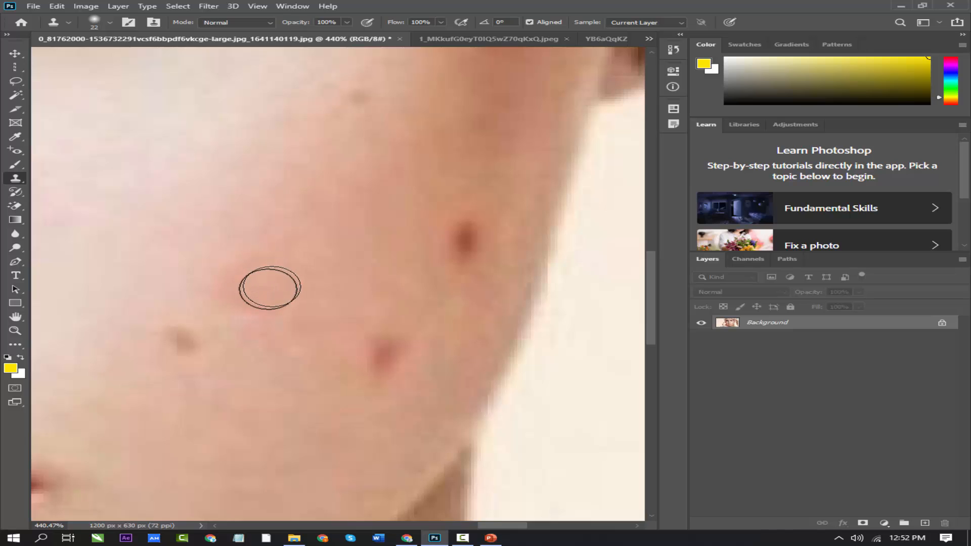
pyautogui.click(187, 342)
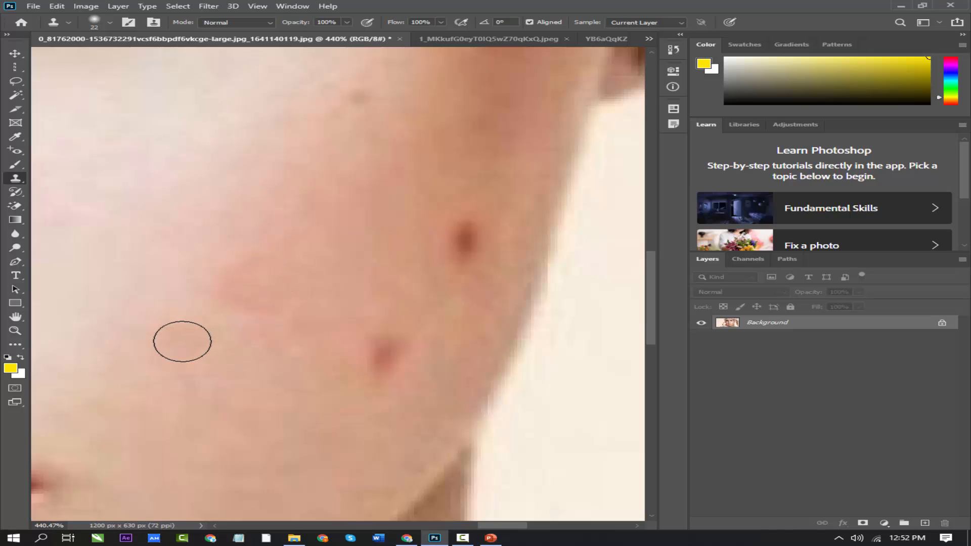
# Step: Clone clean skin over the remaining blemishes on the right-hand cheek, including the face-edge spot and the small mark below the eye
pyautogui.keyDown('alt'); pyautogui.click(367, 393); pyautogui.keyUp('alt')
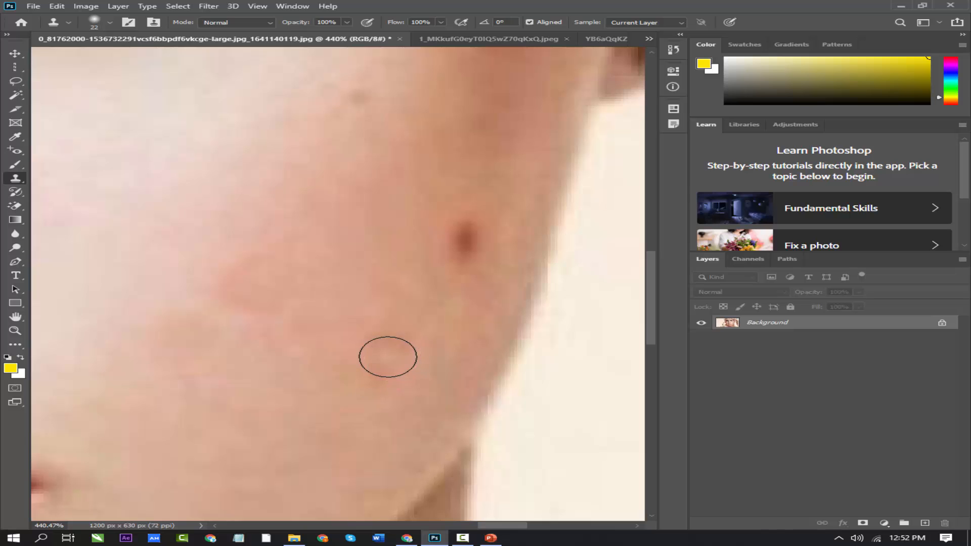
pyautogui.click(386, 353)
pyautogui.click(462, 236)
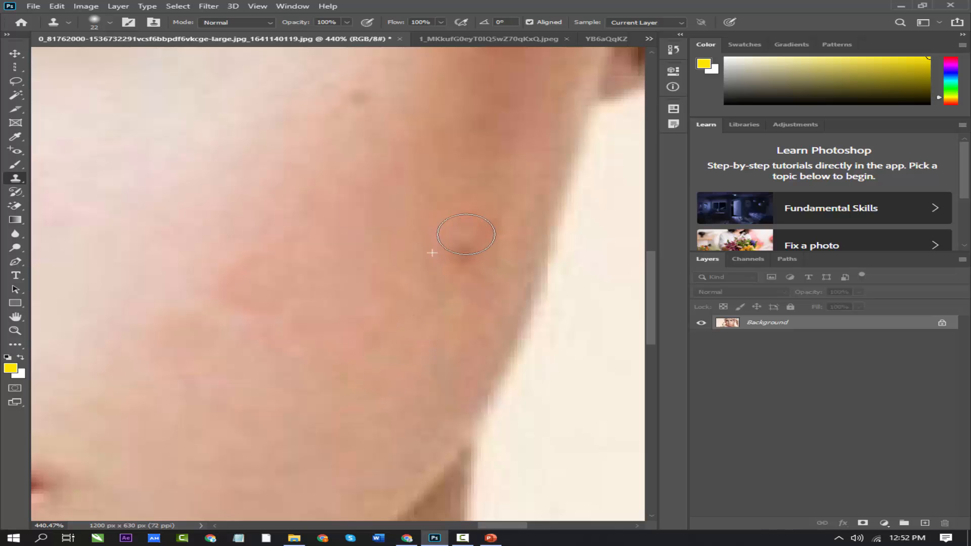
pyautogui.scroll(-5, 456, 254)
pyautogui.scroll(-2, 434, 201)
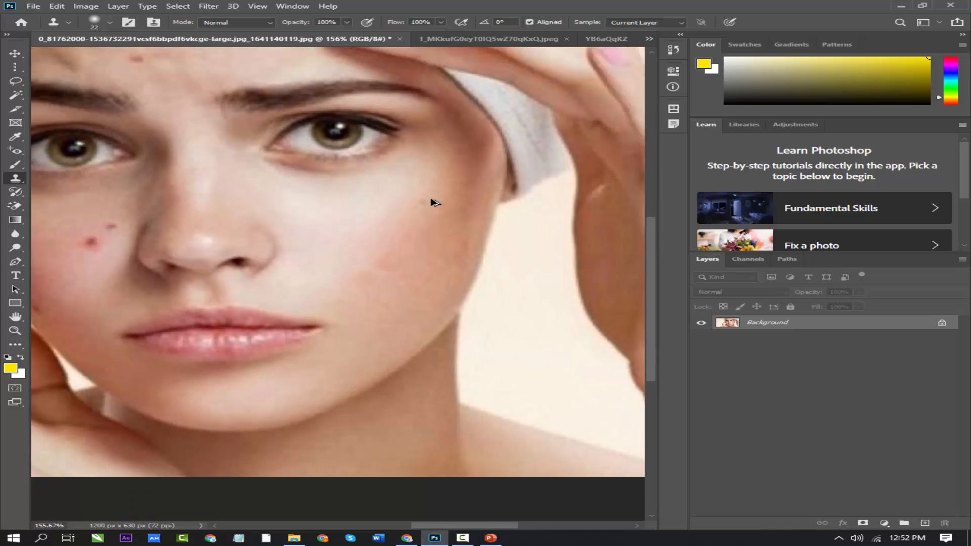
pyautogui.scroll(6, 427, 192)
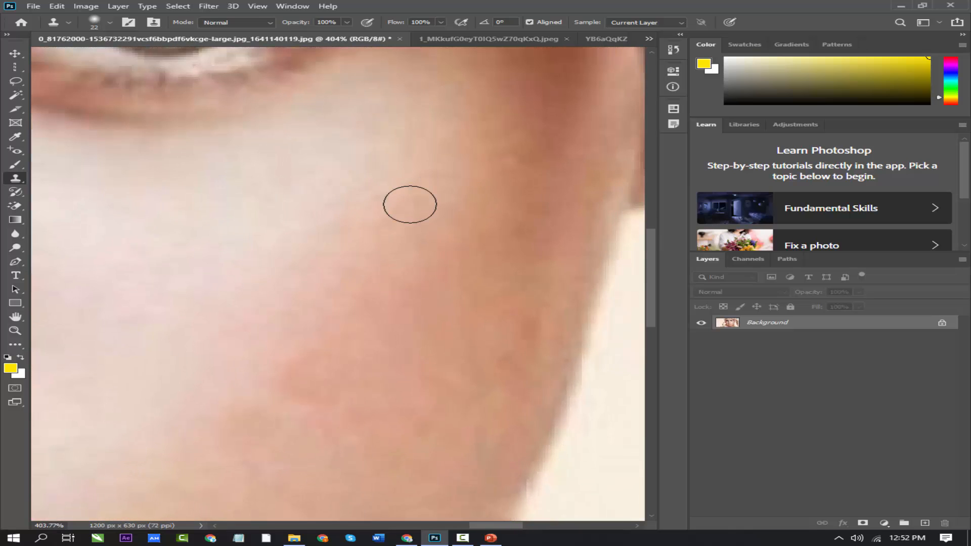
pyautogui.scroll(-4, 508, 289)
pyautogui.scroll(4, 398, 292)
# Step: Clone adjacent forehead skin over the large red blemish at the upper edge of the forehead
pyautogui.moveTo(398, 292); pyautogui.dragTo(372, 494)
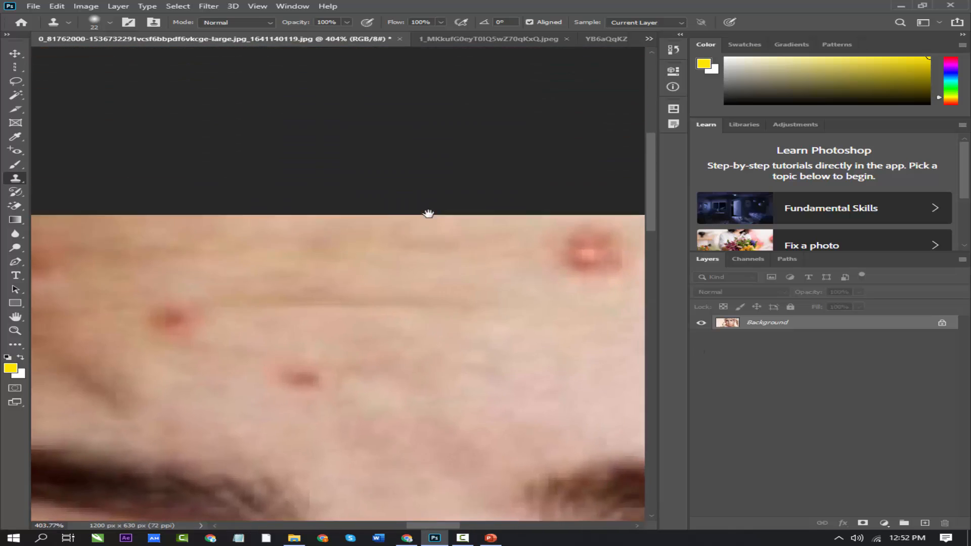
pyautogui.moveTo(429, 215); pyautogui.dragTo(262, 250)
pyautogui.keyDown('alt'); pyautogui.click(362, 299); pyautogui.keyUp('alt')
pyautogui.click(417, 292)
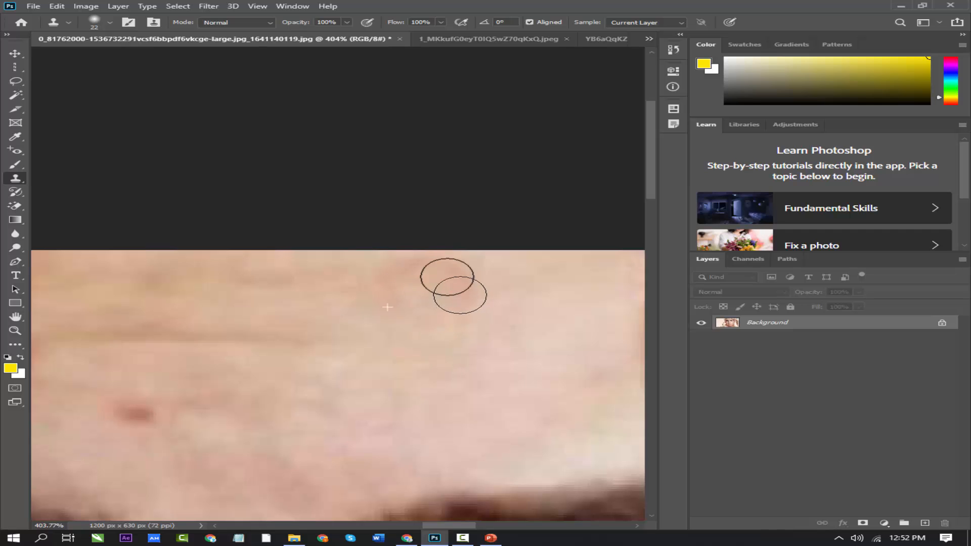
pyautogui.click(414, 260)
# Step: Clone clean forehead skin over the two smaller red blemishes above the left-hand eyebrow
pyautogui.moveTo(278, 357); pyautogui.dragTo(447, 252)
pyautogui.keyDown('alt'); pyautogui.click(346, 302); pyautogui.keyUp('alt')
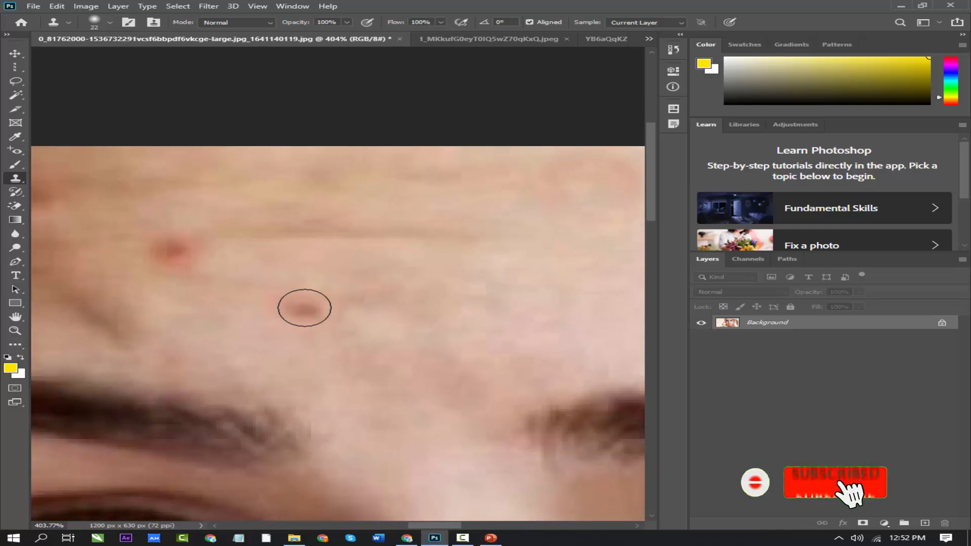
pyautogui.click(304, 308)
pyautogui.moveTo(366, 276); pyautogui.dragTo(551, 300)
pyautogui.click(369, 276)
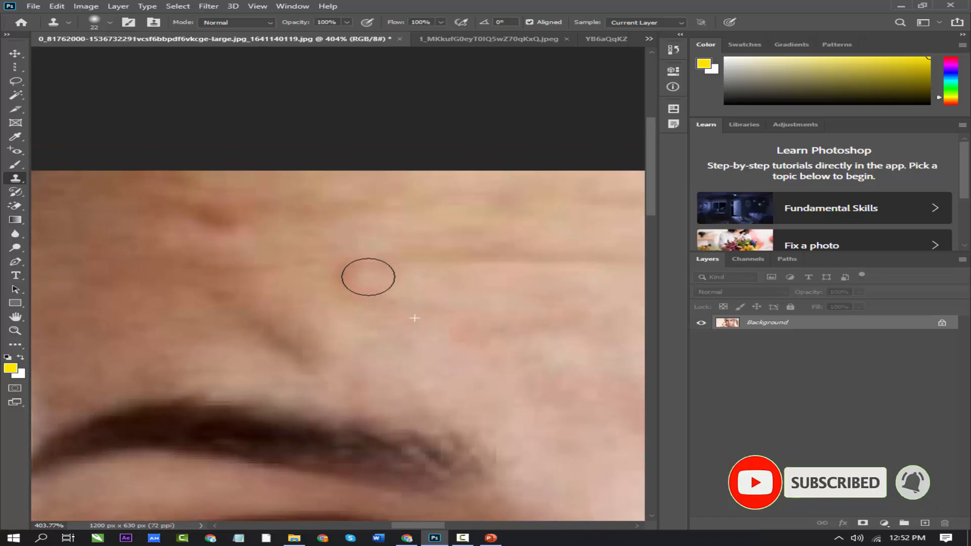
# Step: Clone nearby skin over the two blemishes beside the nose on the left-hand cheek
pyautogui.scroll(-8, 397, 275)
pyautogui.scroll(6, 379, 477)
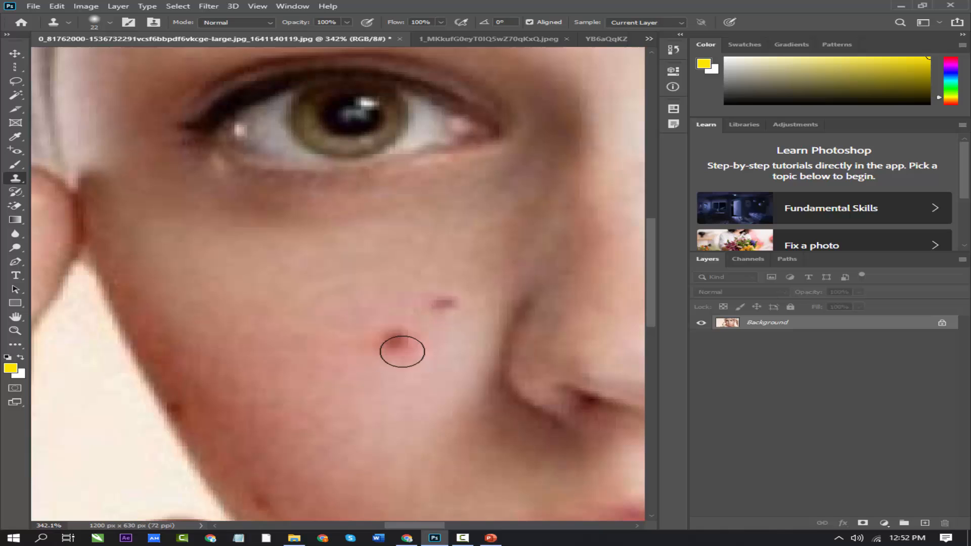
pyautogui.moveTo(402, 352)
pyautogui.mouseDown()
pyautogui.moveTo(397, 337)
pyautogui.moveTo(390, 345)
pyautogui.moveTo(404, 341)
pyautogui.mouseUp()
pyautogui.keyDown('alt'); pyautogui.click(448, 326); pyautogui.keyUp('alt')
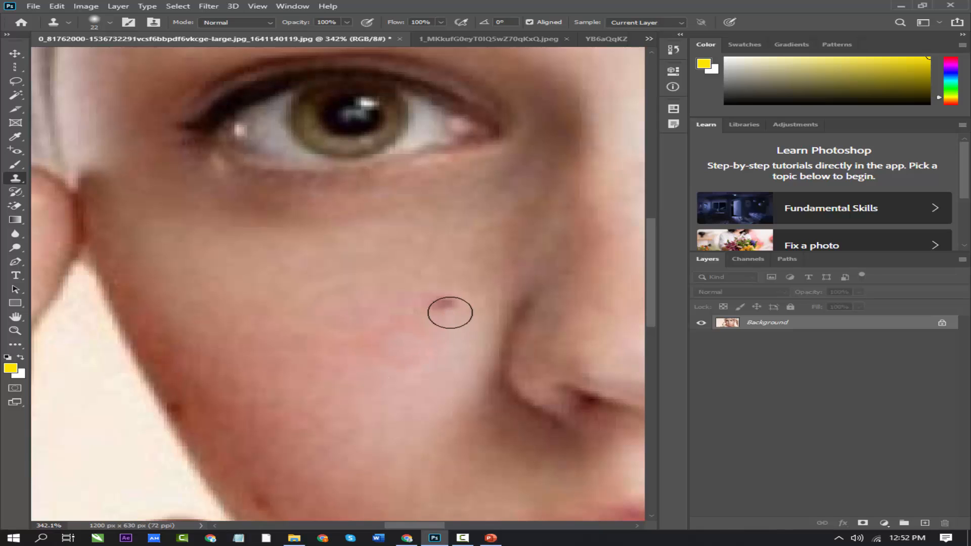
pyautogui.moveTo(449, 312); pyautogui.dragTo(450, 306)
# Step: Clone out the dark spots along the outer edge of the left-hand cheek and check the whole retouched face
pyautogui.moveTo(405, 362); pyautogui.dragTo(417, 211)
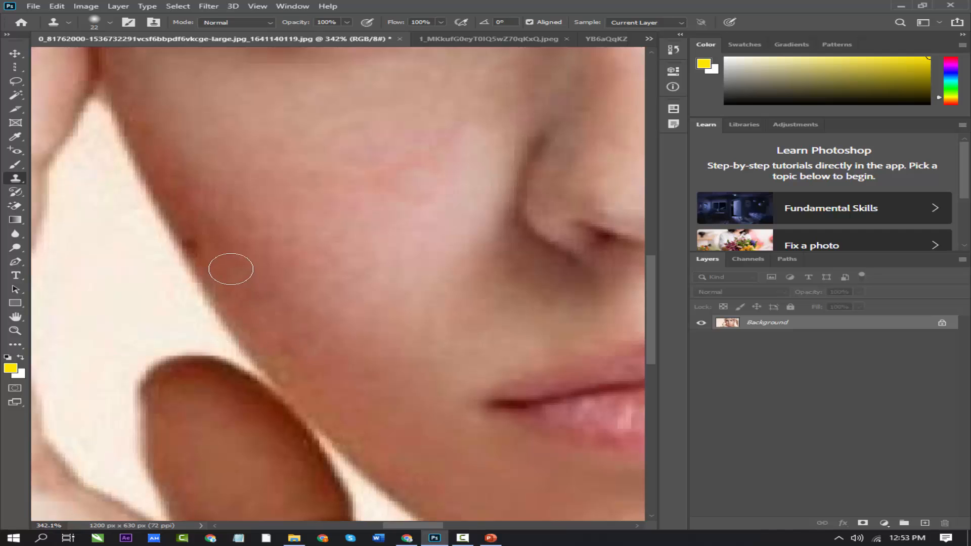
pyautogui.moveTo(232, 266); pyautogui.dragTo(286, 276)
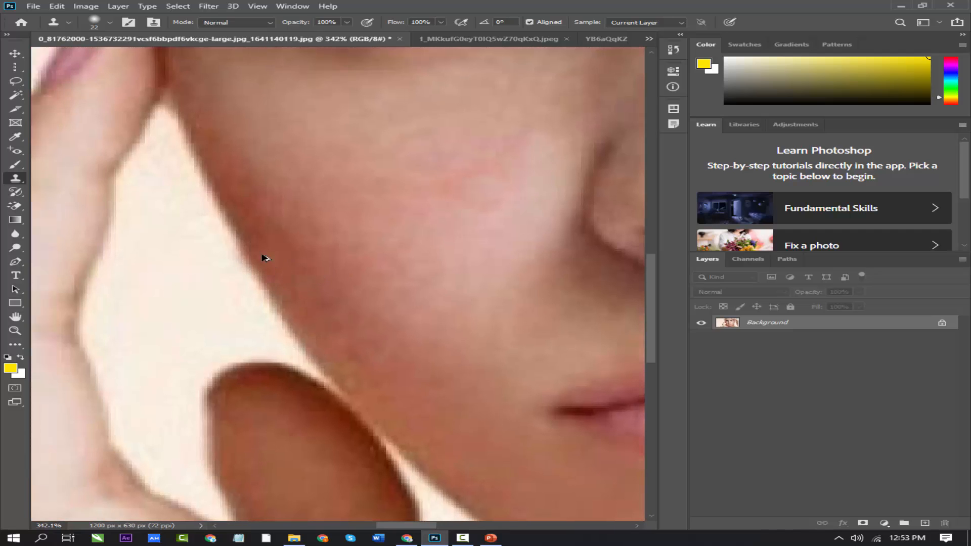
pyautogui.scroll(-6, 381, 286)
pyautogui.scroll(-4, 416, 288)
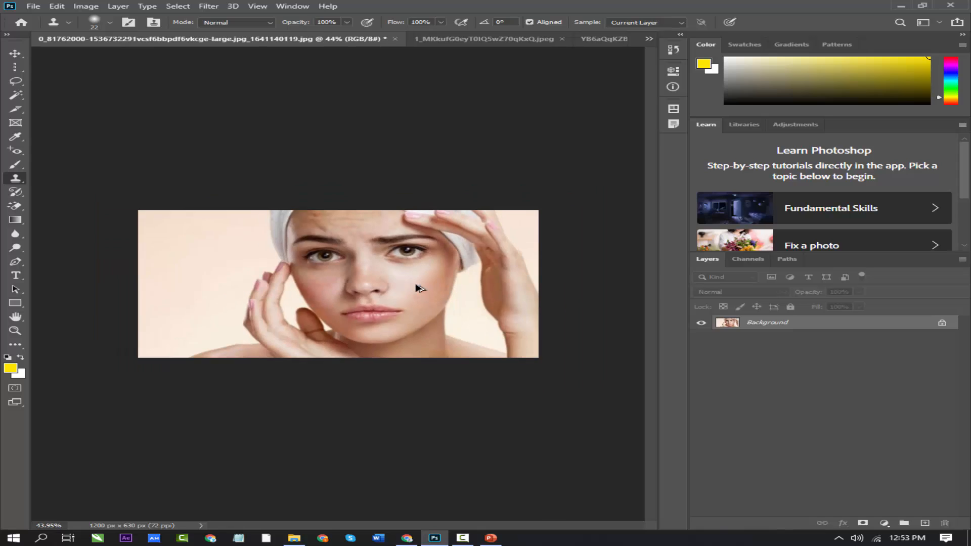
pyautogui.scroll(3, 418, 288)
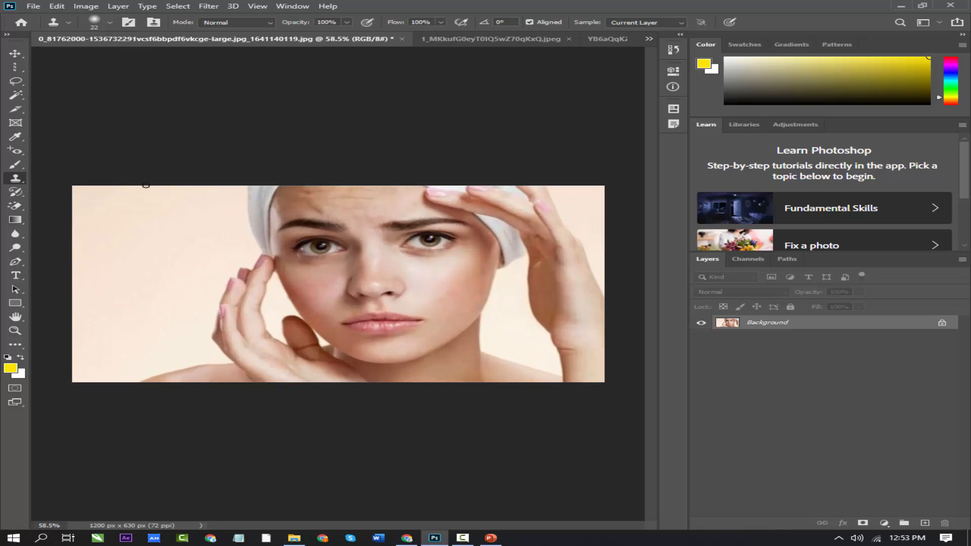
# Step: Switch to the Pattern Stamp Tool and choose the first pattern in the Trees group
pyautogui.rightClick(26, 182)
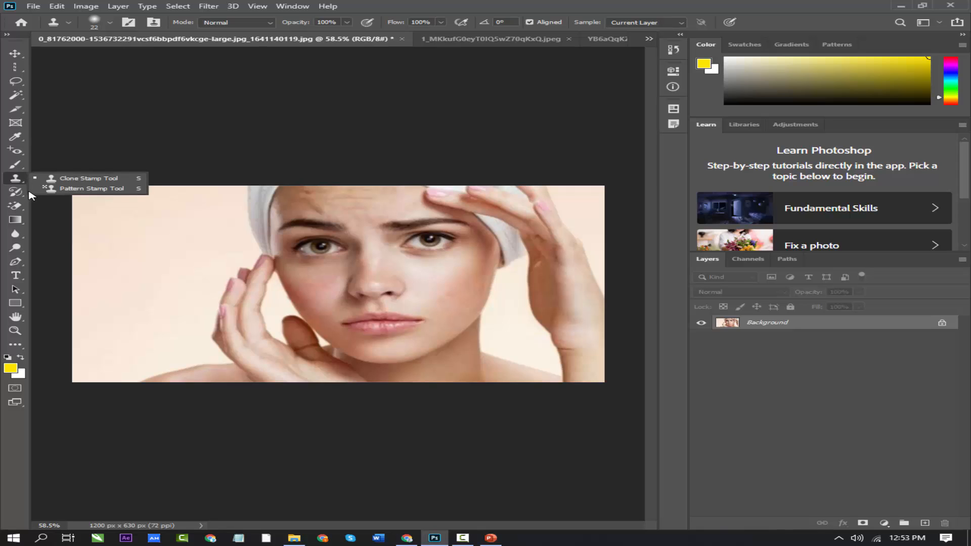
pyautogui.click(78, 190)
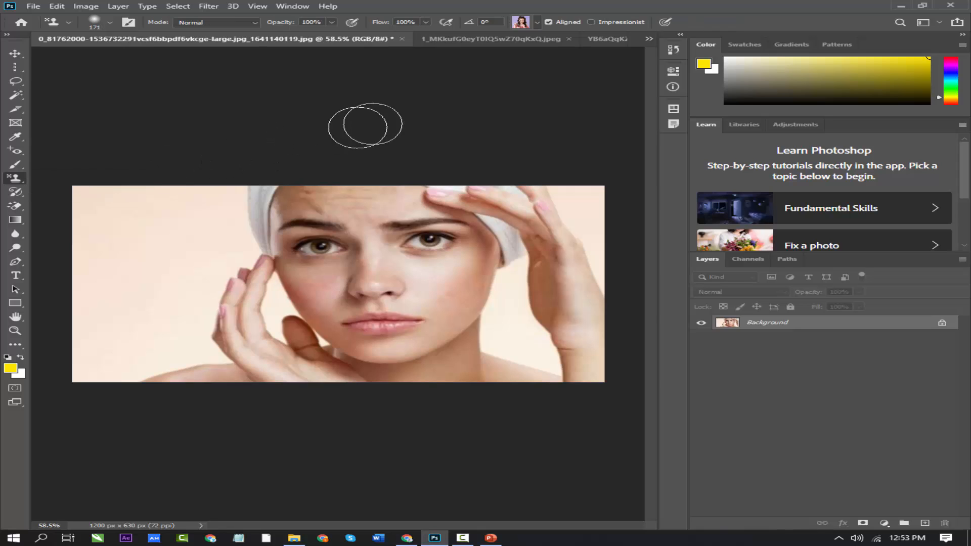
pyautogui.click(536, 23)
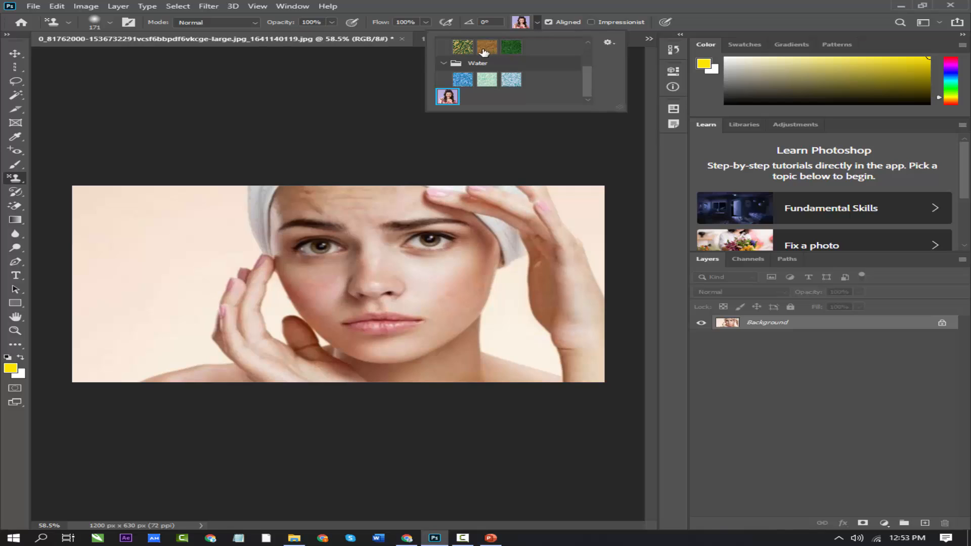
pyautogui.scroll(2, 485, 52)
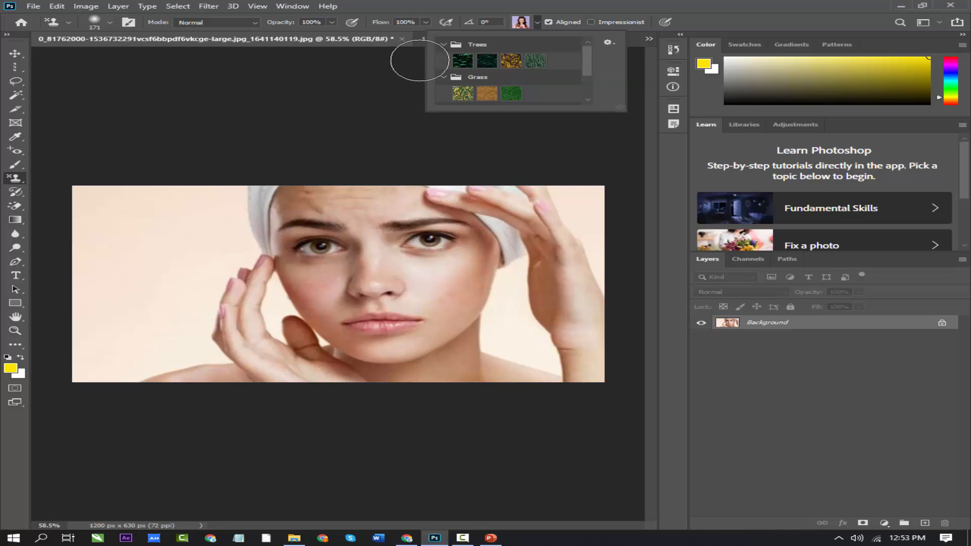
pyautogui.click(467, 62)
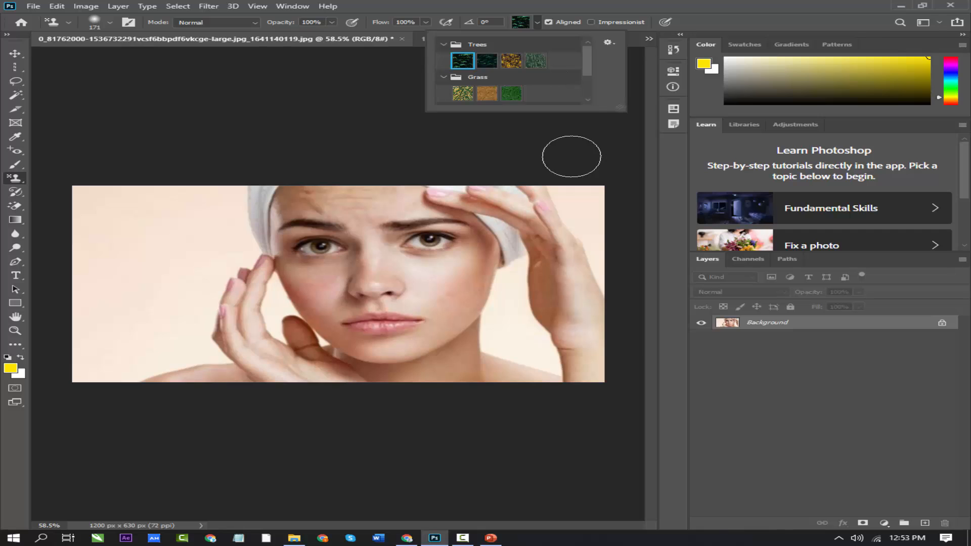
pyautogui.moveTo(570, 236)
pyautogui.mouseDown()
pyautogui.moveTo(569, 217)
pyautogui.moveTo(369, 256)
pyautogui.moveTo(101, 260)
pyautogui.moveTo(133, 232)
pyautogui.moveTo(303, 212)
pyautogui.moveTo(587, 228)
pyautogui.moveTo(581, 195)
pyautogui.moveTo(420, 364)
pyautogui.mouseUp()
pyautogui.moveTo(504, 441)
pyautogui.mouseDown()
pyautogui.moveTo(167, 329)
pyautogui.moveTo(395, 359)
pyautogui.moveTo(430, 354)
pyautogui.moveTo(122, 218)
pyautogui.moveTo(80, 408)
pyautogui.moveTo(621, 202)
pyautogui.moveTo(519, 346)
pyautogui.mouseUp()
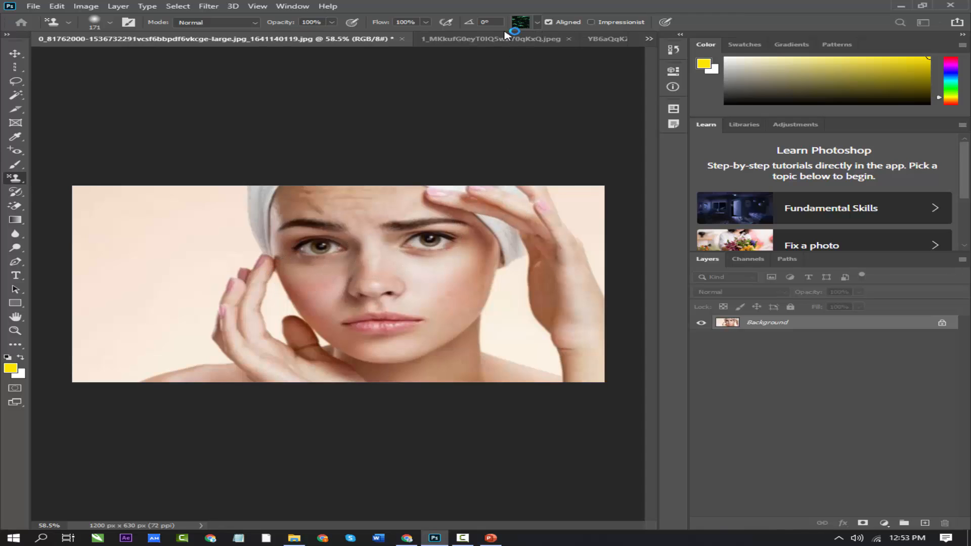
# Step: Create a blank RGB document of 500 × 500 pixels with a white background
pyautogui.hotkey('ctrl', 'n')
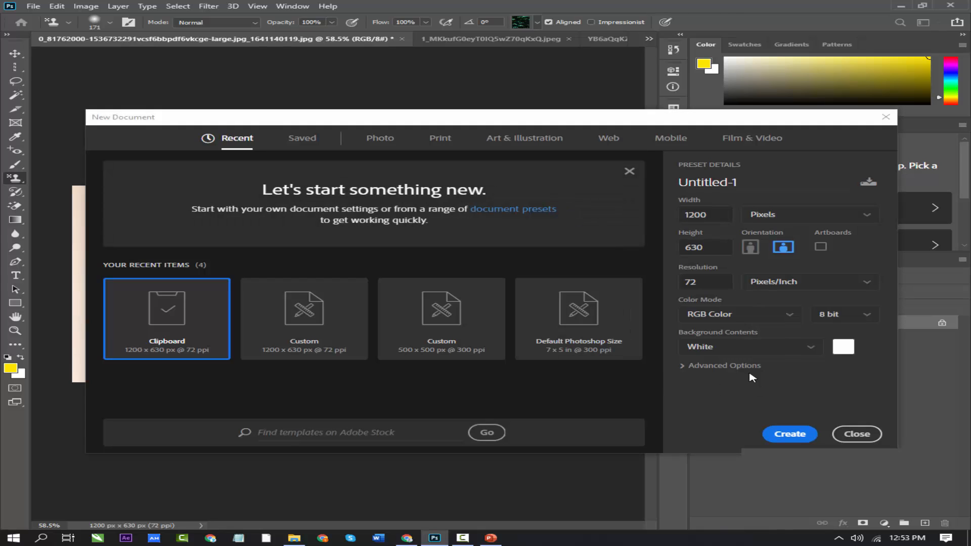
pyautogui.click(713, 221)
pyautogui.press('Tab')
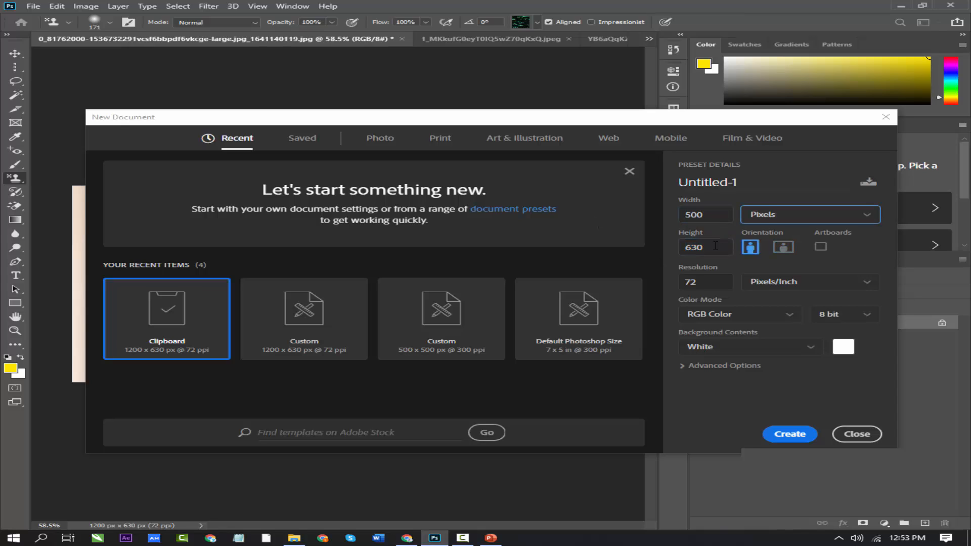
pyautogui.click(683, 247)
pyautogui.press('Return')
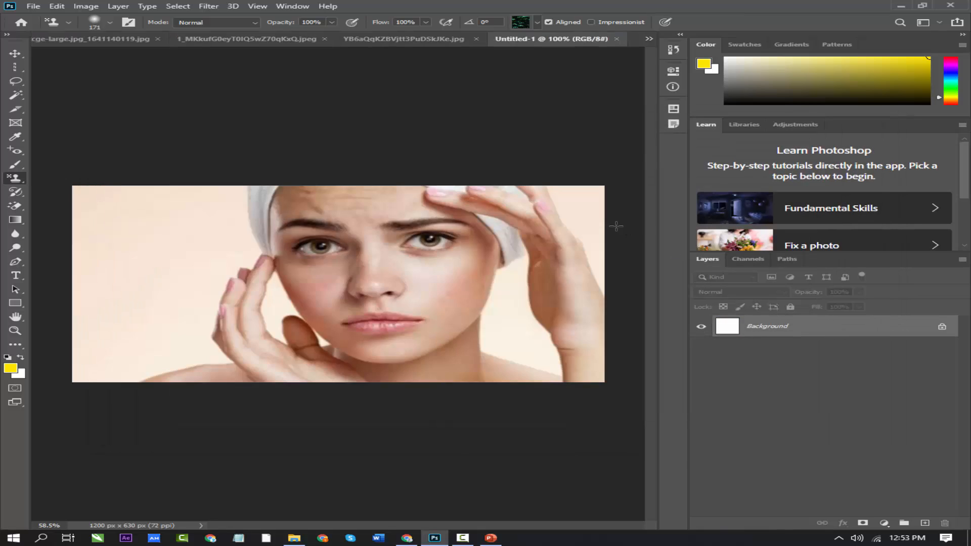
# Step: Copy the photo of the woman holding white glasses into the new 500 × 500 px document as a layer
pyautogui.click(246, 39)
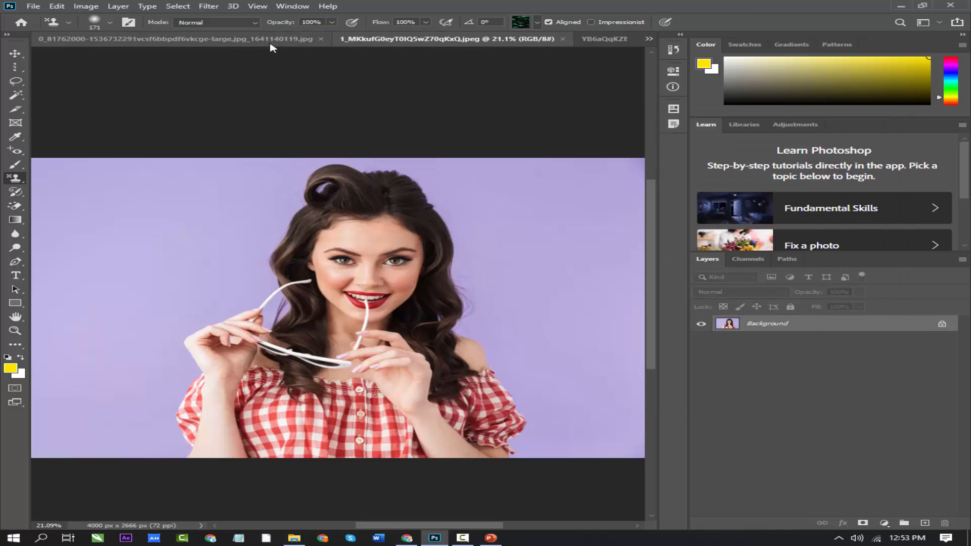
pyautogui.press('v')
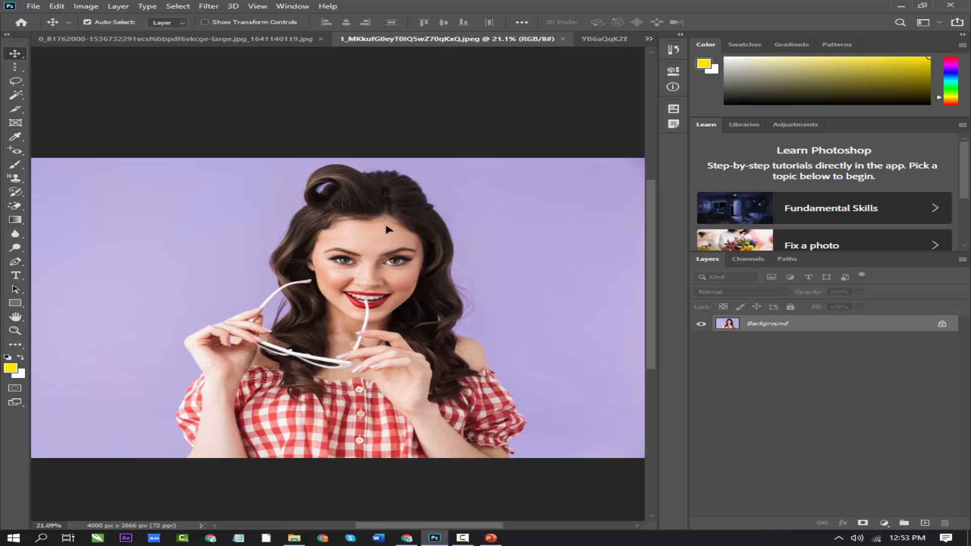
pyautogui.moveTo(389, 230); pyautogui.dragTo(627, 2)
pyautogui.moveTo(609, 46); pyautogui.dragTo(288, 139)
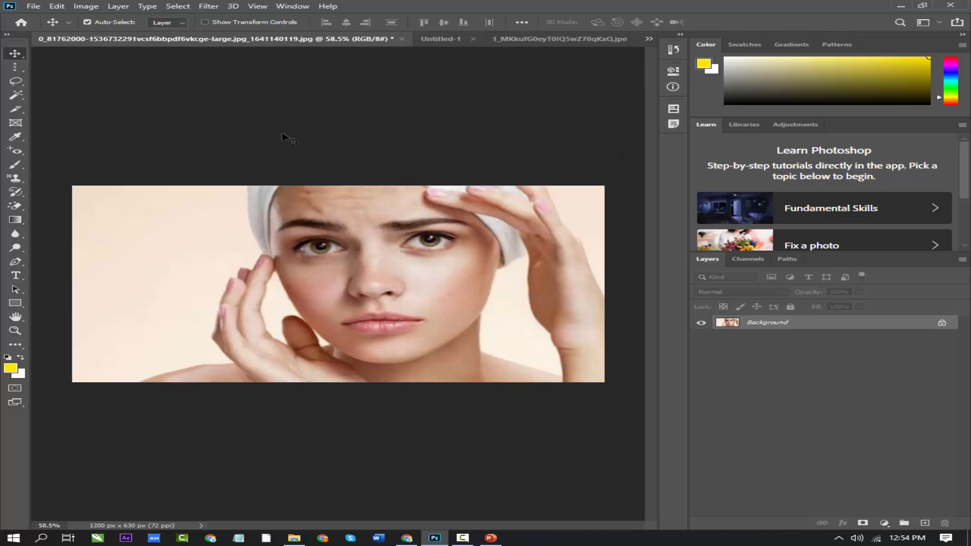
pyautogui.moveTo(363, 46); pyautogui.dragTo(550, 42)
pyautogui.moveTo(361, 288); pyautogui.dragTo(324, 307)
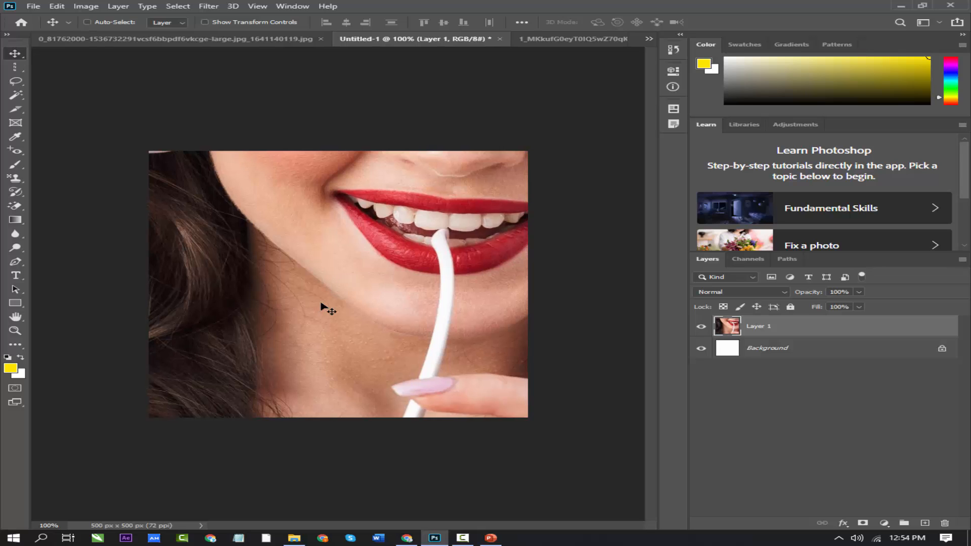
# Step: Scale the woman's photo layer to about 19.5% and position it so it fills the square canvas
pyautogui.hotkey('ctrl', 't')
pyautogui.hotkey('ctrl', '0')
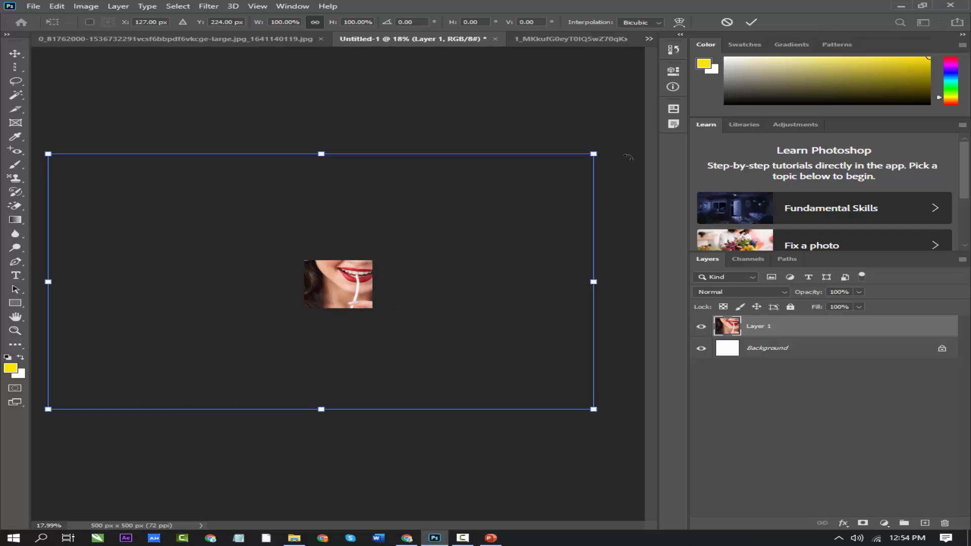
pyautogui.moveTo(595, 152); pyautogui.dragTo(360, 244)
pyautogui.scroll(8, 363, 294)
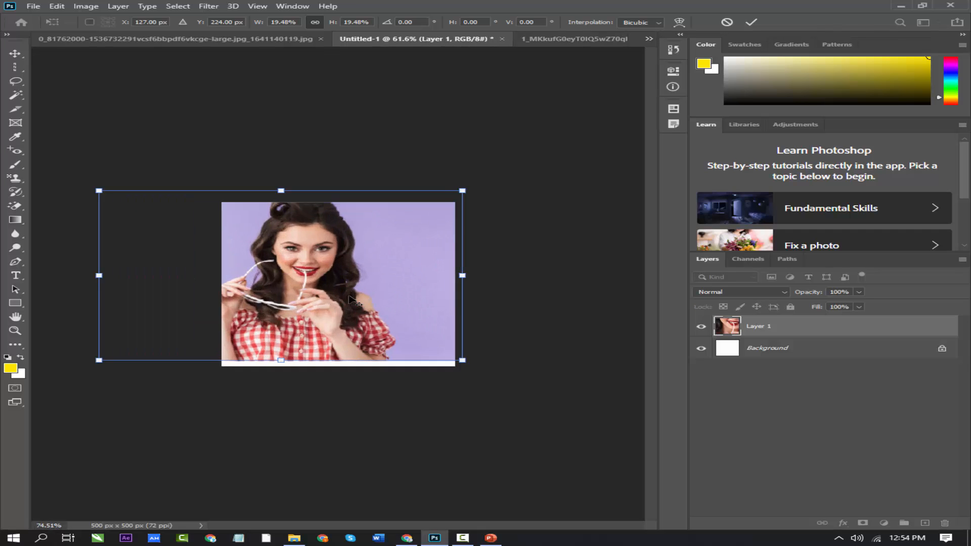
pyautogui.moveTo(345, 285); pyautogui.dragTo(393, 302)
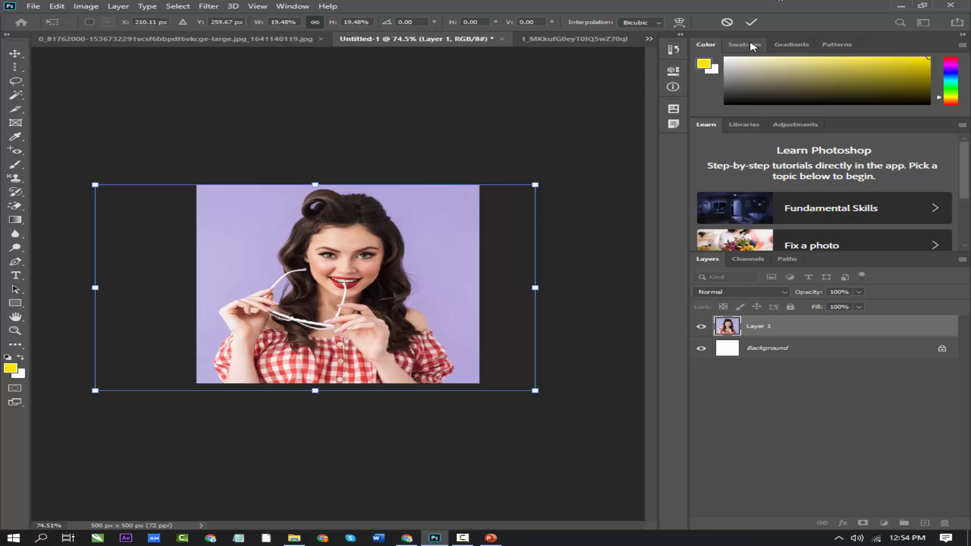
pyautogui.click(752, 22)
# Step: Define the square image of the woman as a pattern named "Girl with glass"
pyautogui.click(57, 7)
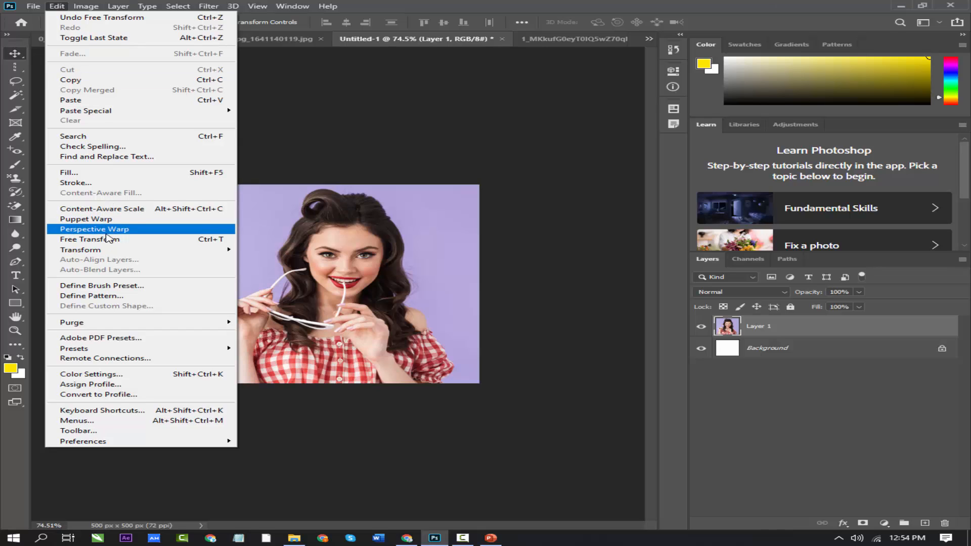
pyautogui.click(101, 297)
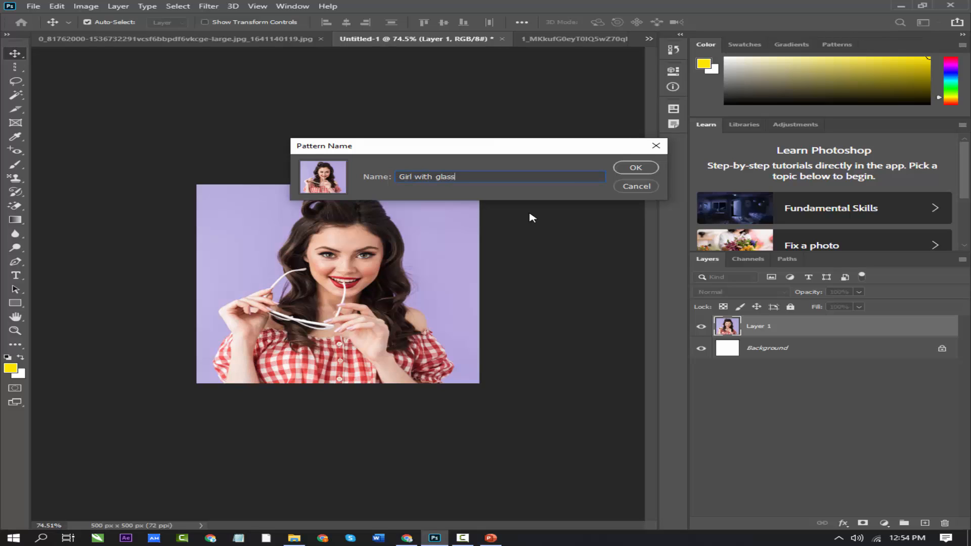
pyautogui.press('Return')
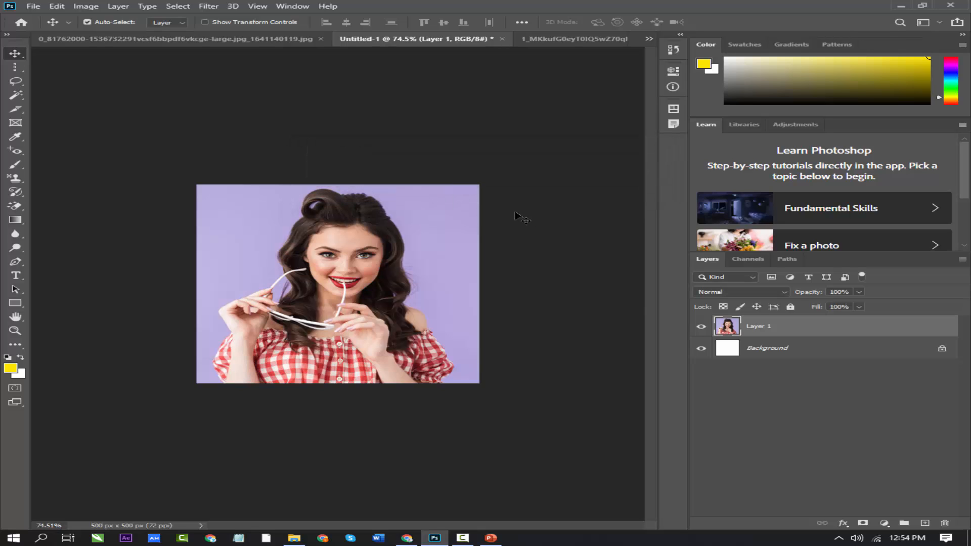
# Step: Close the 500 × 500 px document without saving and create a blank 1200 × 630 px document at 72 ppi
pyautogui.click(502, 39)
pyautogui.click(479, 202)
pyautogui.click(616, 40)
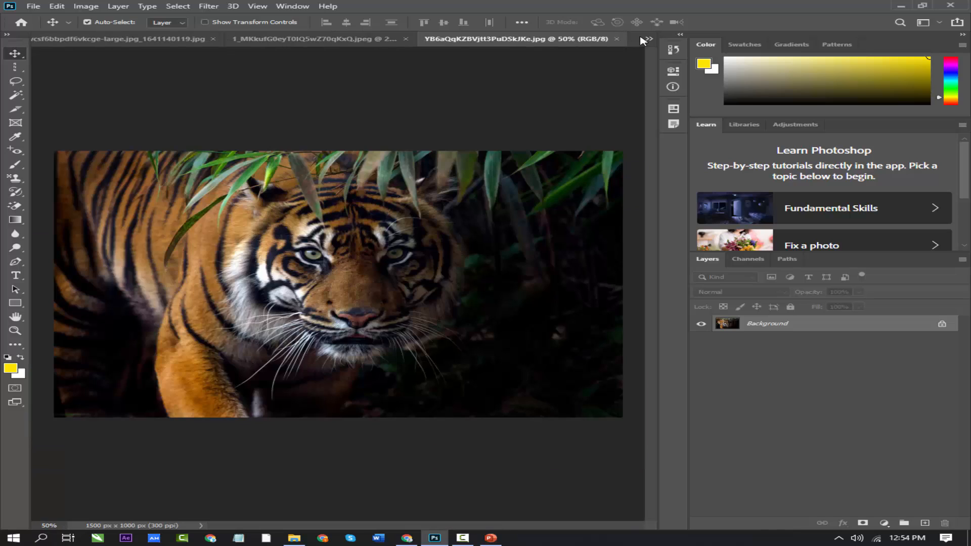
pyautogui.click(649, 38)
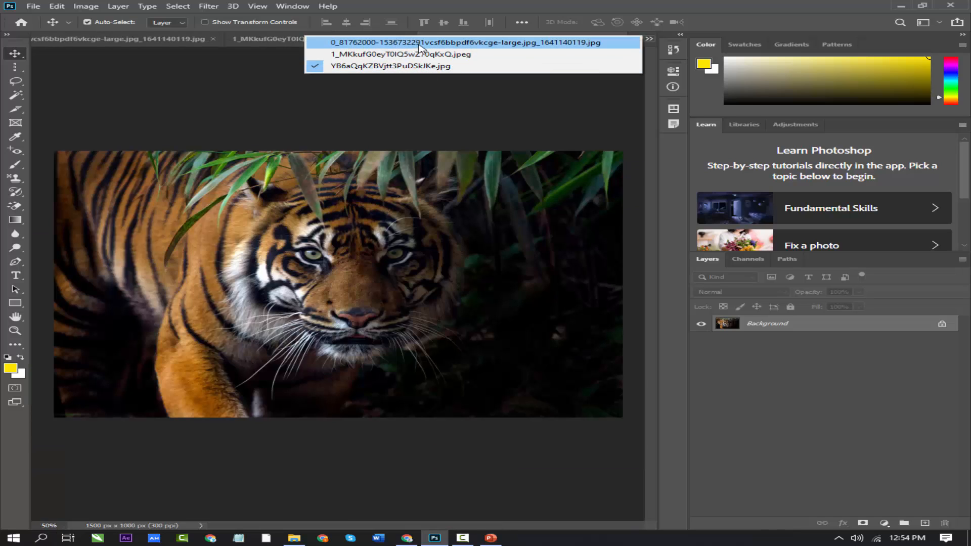
pyautogui.click(649, 40)
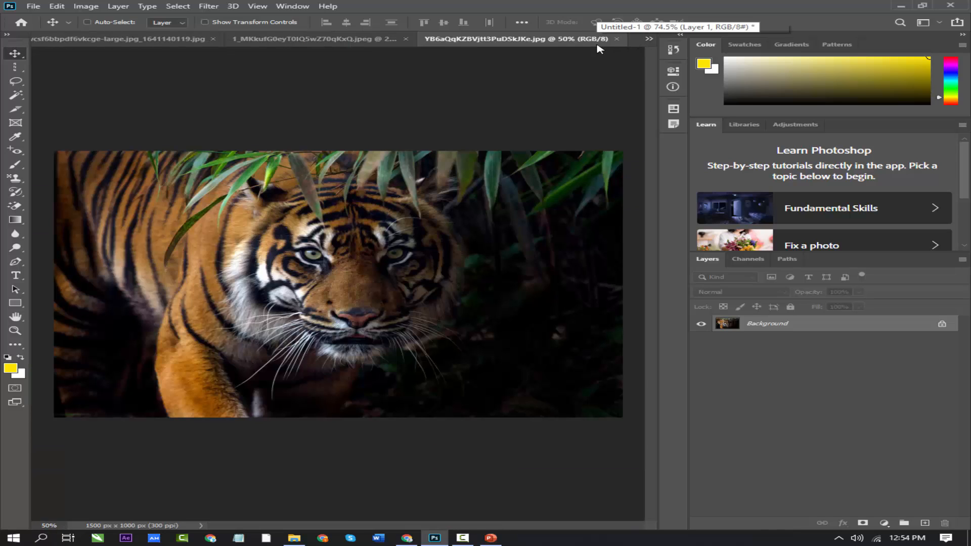
pyautogui.hotkey('ctrl', 'n')
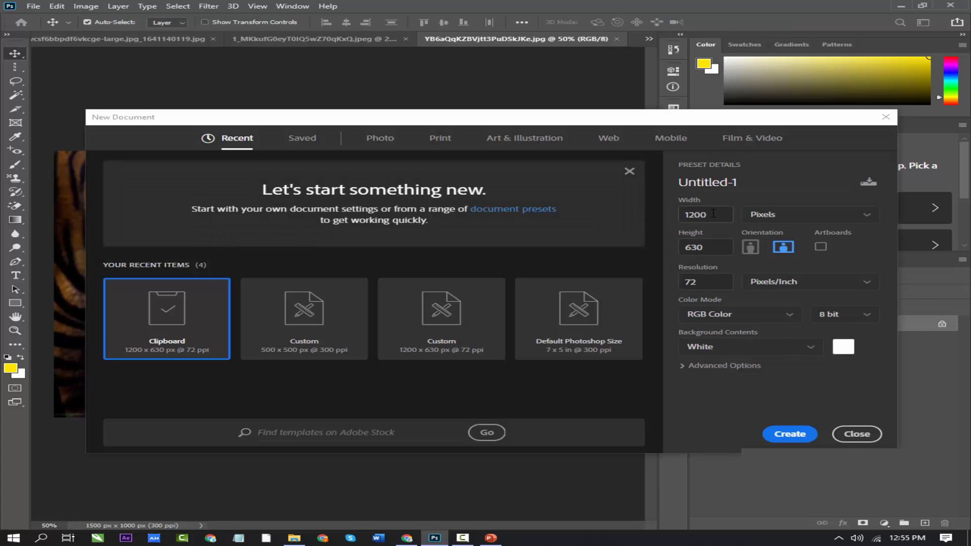
pyautogui.press('Return')
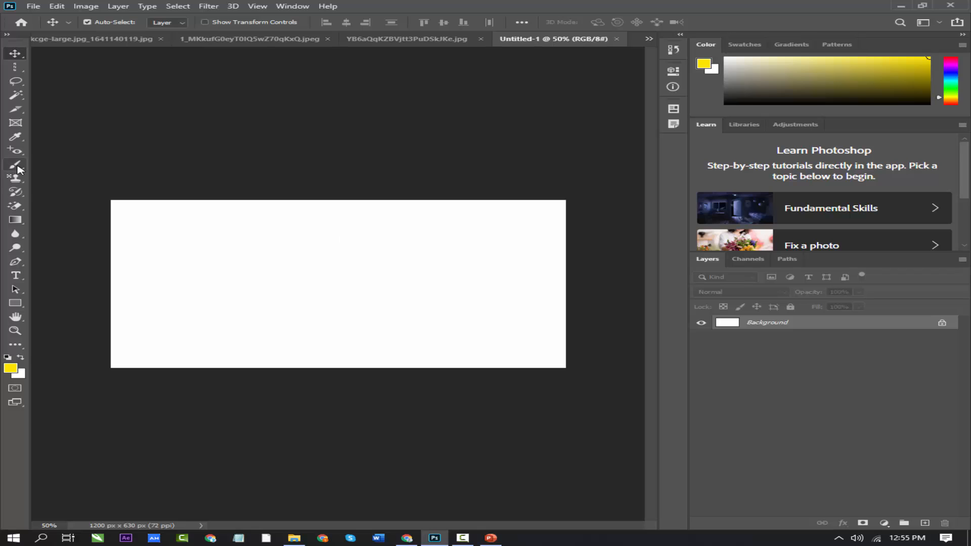
# Step: Activate the Pattern Stamp Tool and choose the first girl pattern below the Water group
pyautogui.rightClick(26, 181)
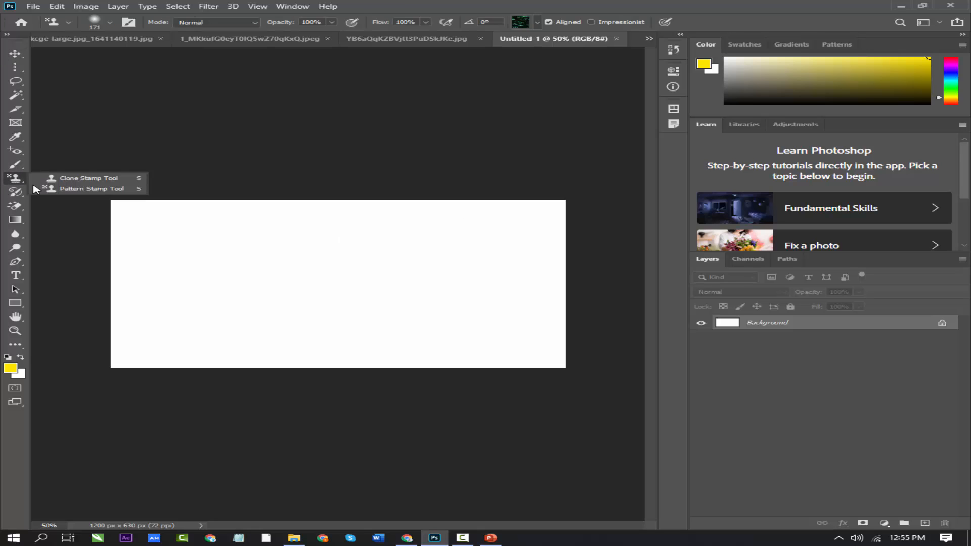
pyautogui.click(57, 191)
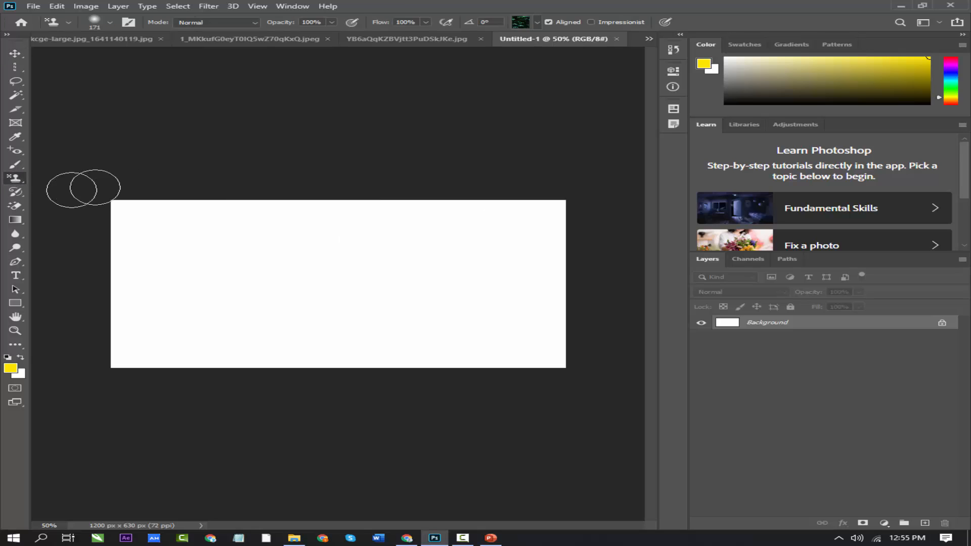
pyautogui.click(537, 22)
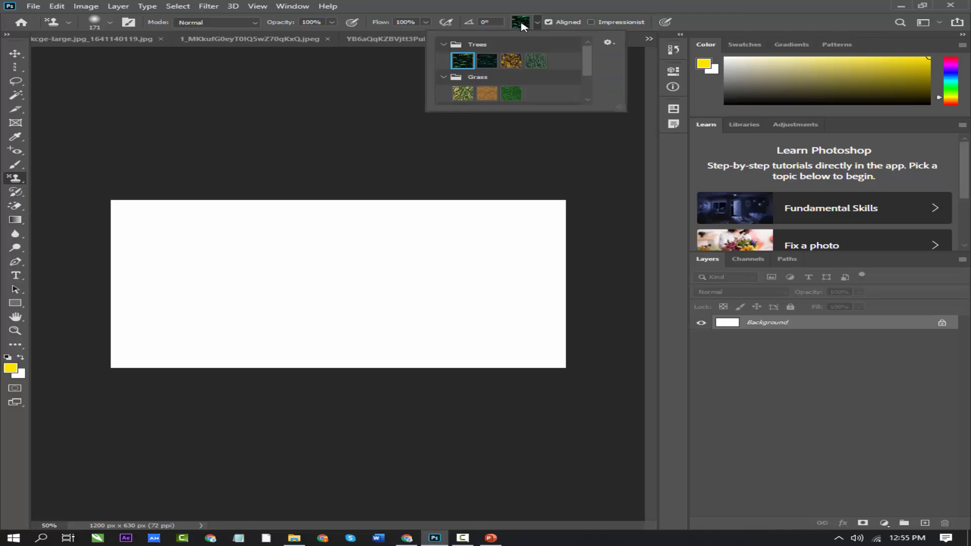
pyautogui.scroll(-2, 511, 78)
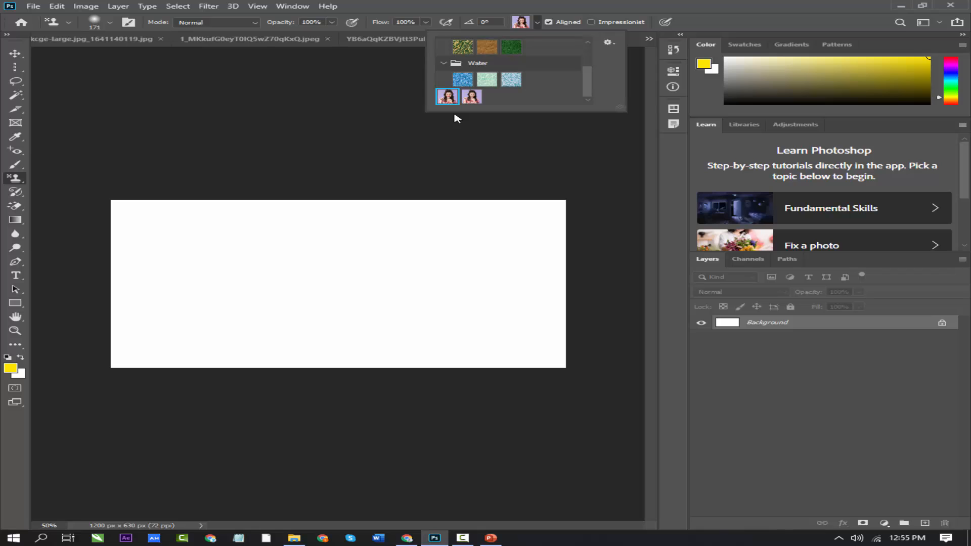
# Step: Paint the girl pattern over the whole white canvas with the 171 px pattern stamp brush
pyautogui.click(123, 215)
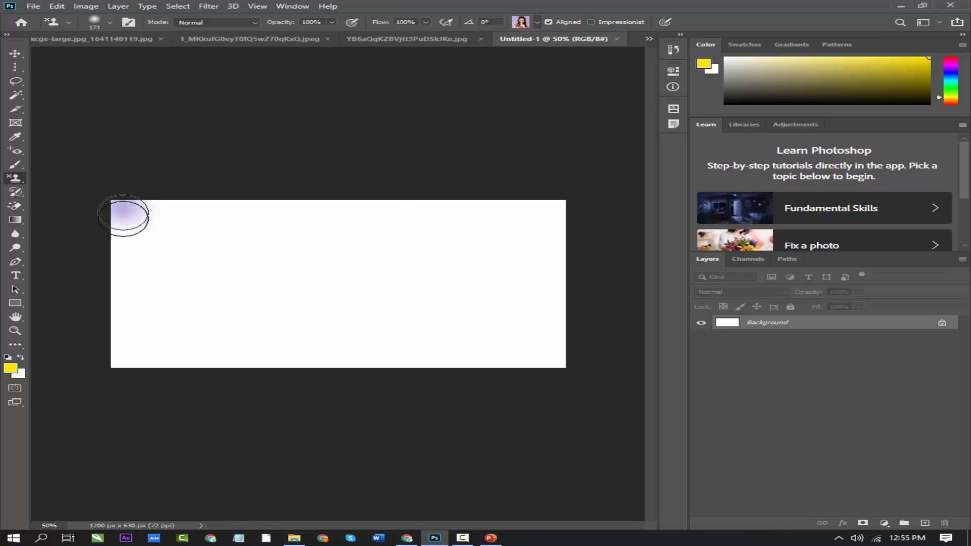
pyautogui.moveTo(123, 215)
pyautogui.mouseDown()
pyautogui.moveTo(138, 360)
pyautogui.moveTo(163, 361)
pyautogui.moveTo(166, 223)
pyautogui.moveTo(157, 184)
pyautogui.moveTo(223, 414)
pyautogui.moveTo(207, 184)
pyautogui.moveTo(262, 419)
pyautogui.moveTo(263, 172)
pyautogui.moveTo(252, 371)
pyautogui.moveTo(280, 197)
pyautogui.moveTo(313, 375)
pyautogui.moveTo(318, 142)
pyautogui.moveTo(349, 351)
pyautogui.moveTo(365, 187)
pyautogui.moveTo(383, 375)
pyautogui.moveTo(386, 190)
pyautogui.moveTo(416, 340)
pyautogui.moveTo(433, 232)
pyautogui.moveTo(429, 373)
pyautogui.moveTo(438, 183)
pyautogui.moveTo(487, 385)
pyautogui.moveTo(500, 240)
pyautogui.moveTo(541, 385)
pyautogui.moveTo(568, 164)
pyautogui.moveTo(559, 354)
pyautogui.moveTo(538, 223)
pyautogui.moveTo(509, 299)
pyautogui.moveTo(410, 253)
pyautogui.mouseUp()
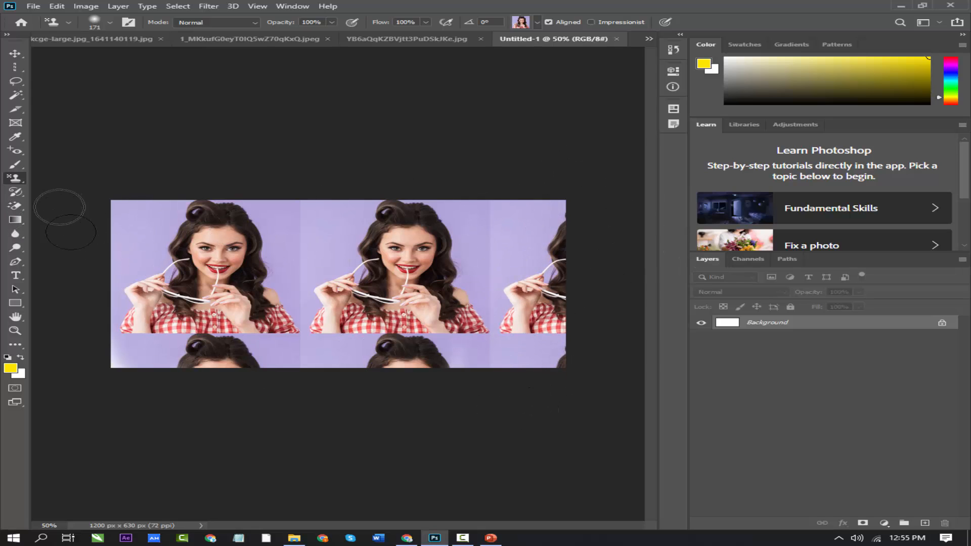
pyautogui.moveTo(59, 207); pyautogui.dragTo(622, 355)
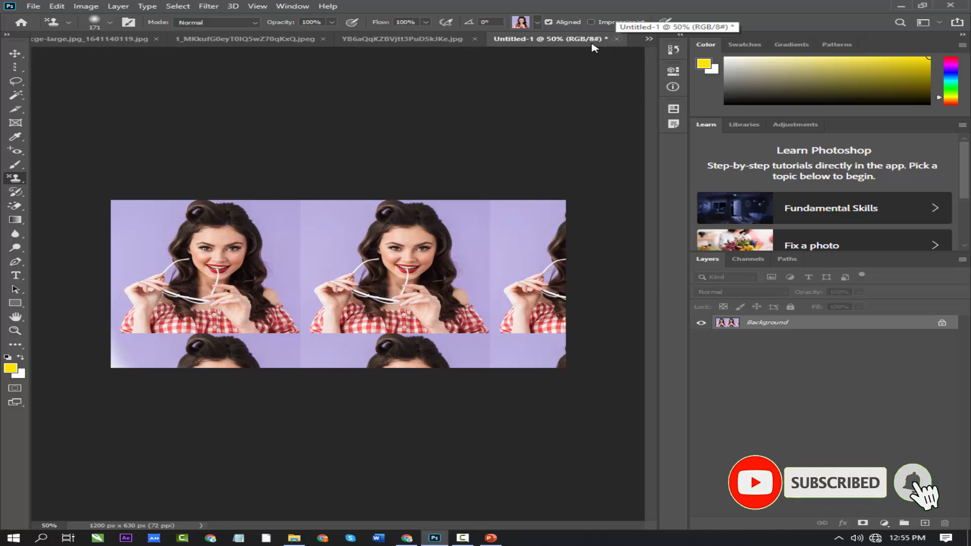
# Step: Reselect the Pattern Stamp Tool and look through the available patterns in the Trees, Grass and Water groups
pyautogui.rightClick(15, 178)
pyautogui.click(73, 188)
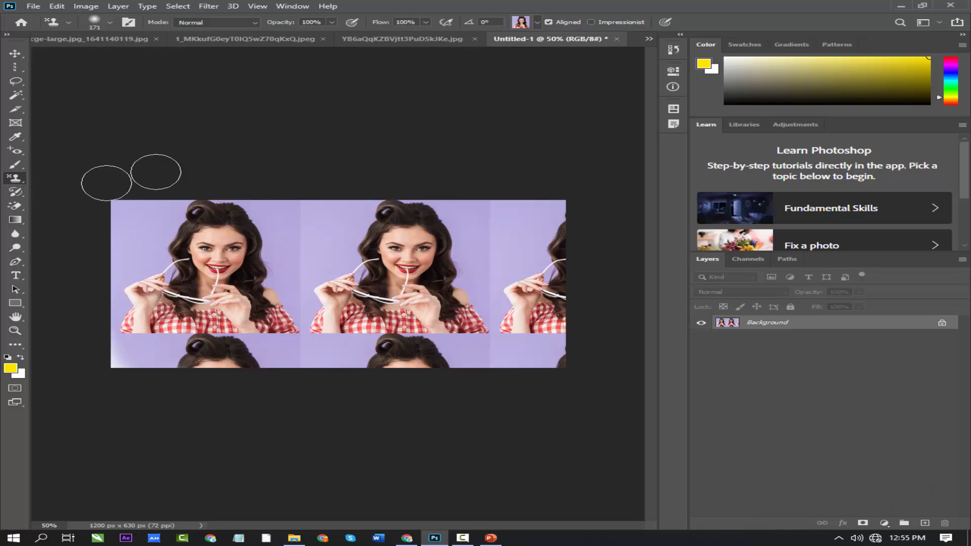
pyautogui.click(537, 23)
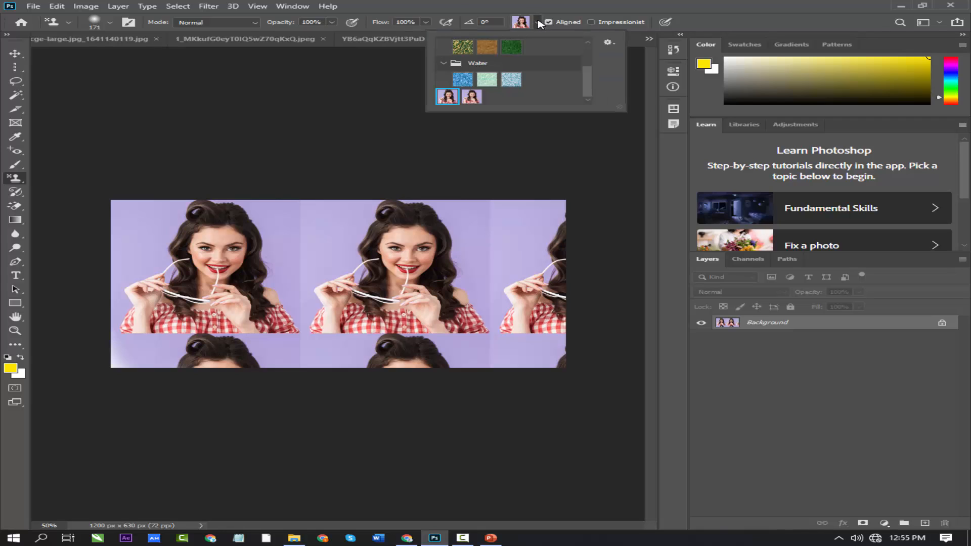
pyautogui.scroll(3, 490, 81)
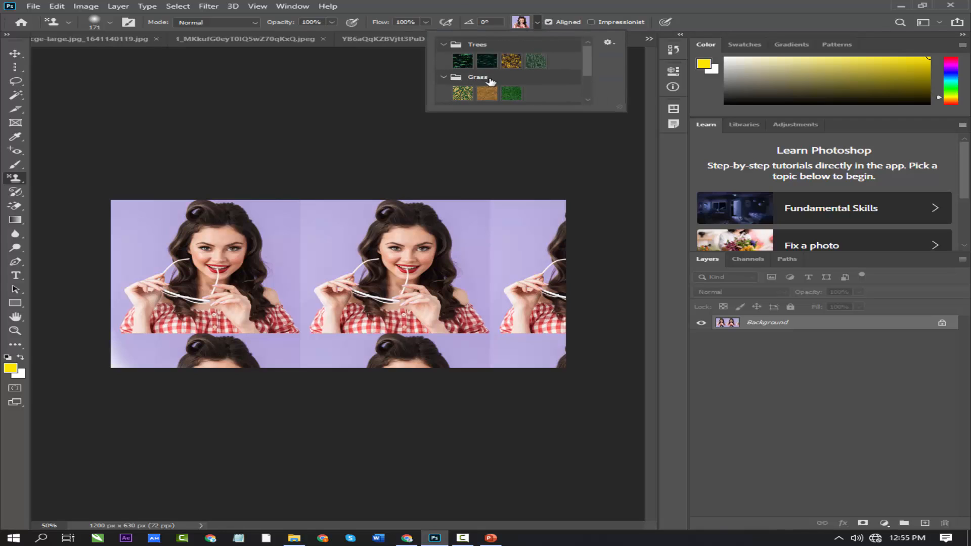
pyautogui.scroll(-3, 493, 81)
pyautogui.scroll(3, 504, 80)
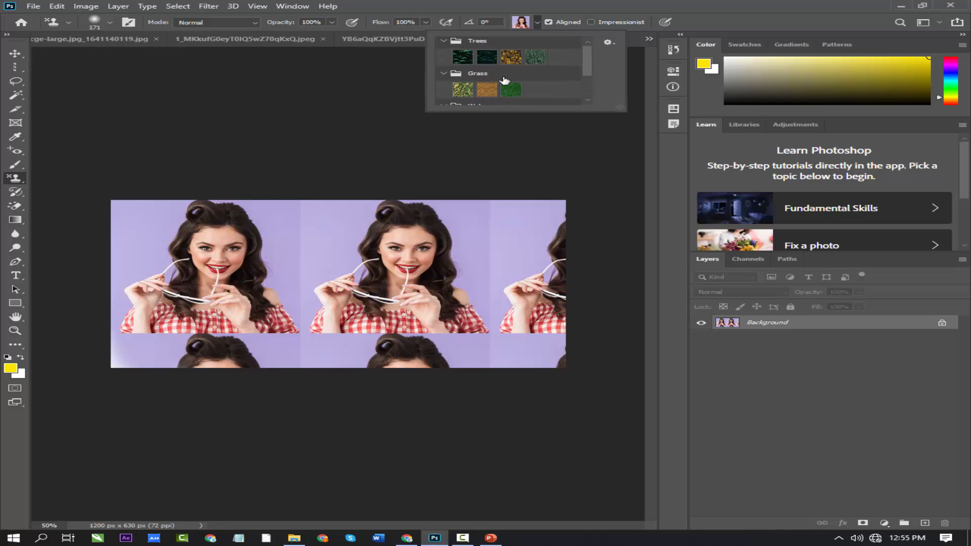
pyautogui.scroll(-3, 505, 80)
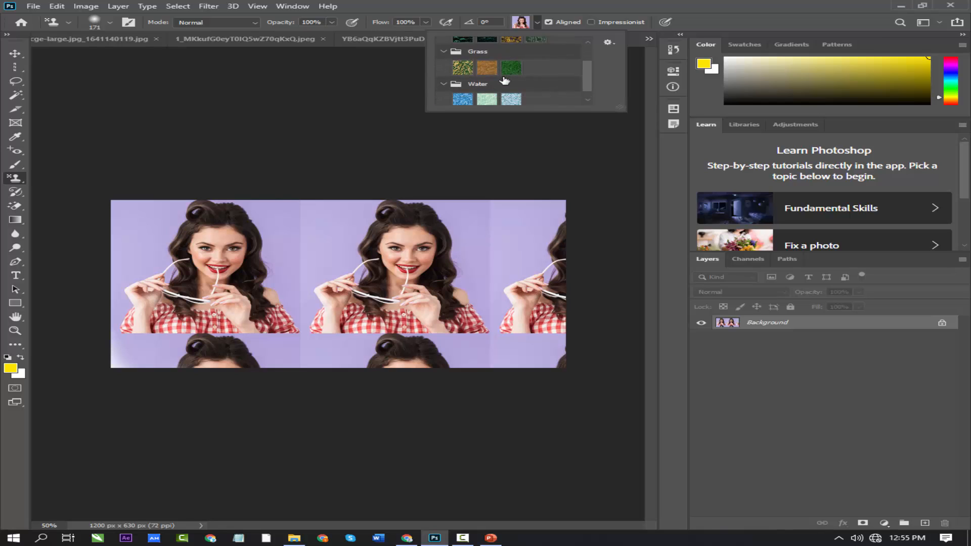
pyautogui.click(538, 23)
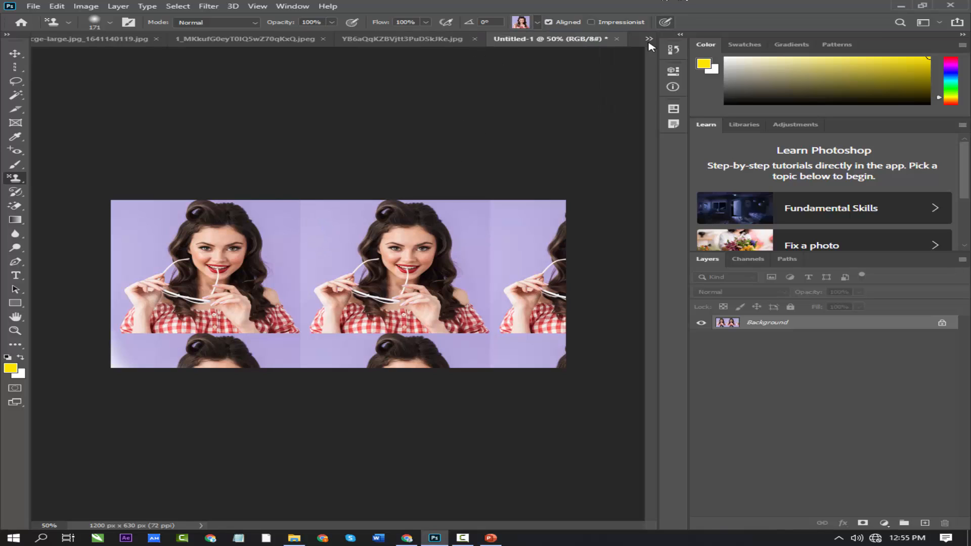
# Step: Close the pattern-painted document without saving and return to the retouched face photo
pyautogui.click(616, 39)
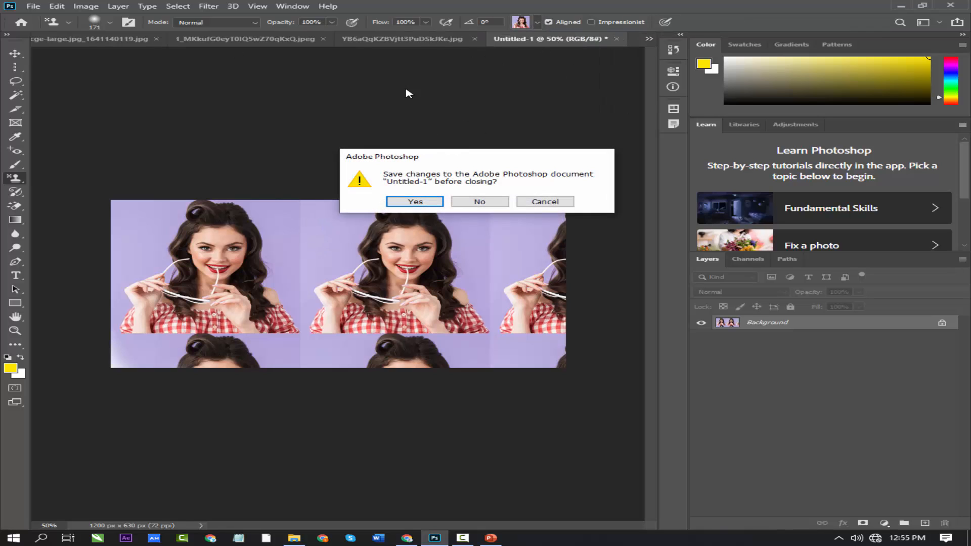
pyautogui.click(479, 201)
pyautogui.click(143, 40)
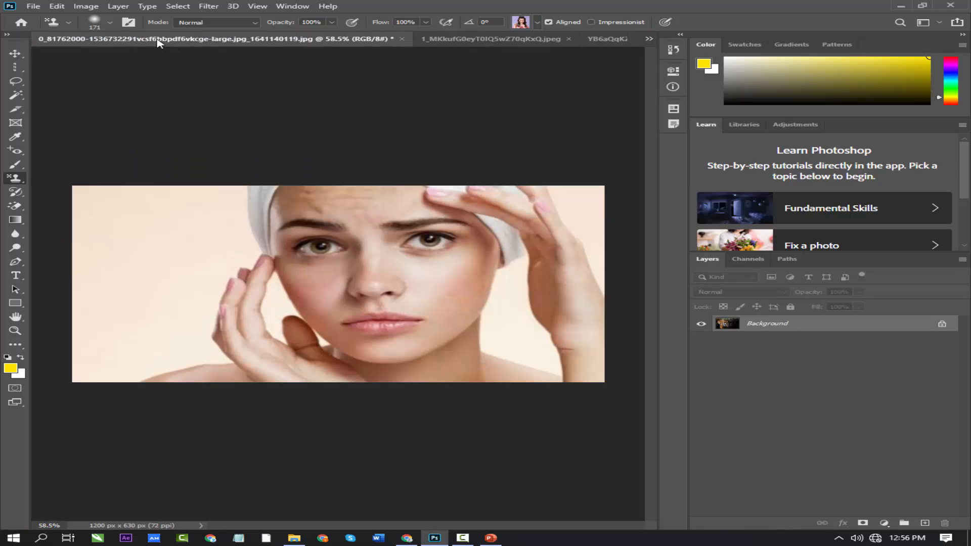
# Step: Activate the History Brush Tool for the retouched face photo
pyautogui.click(22, 193)
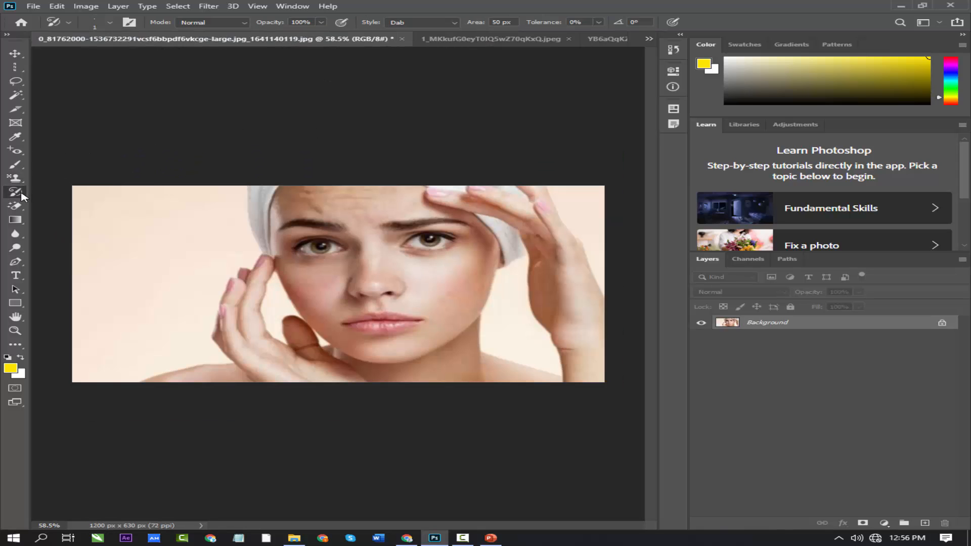
pyautogui.rightClick(22, 196)
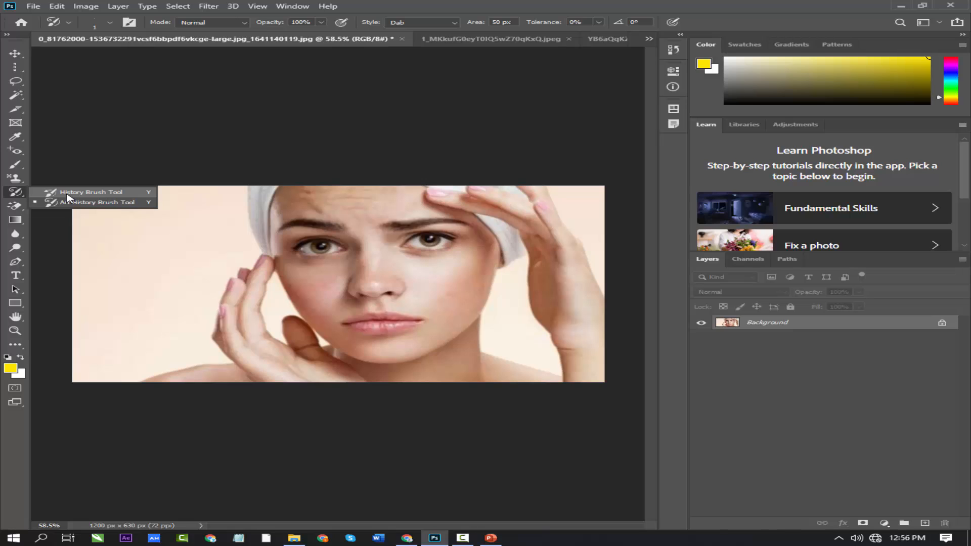
pyautogui.click(86, 192)
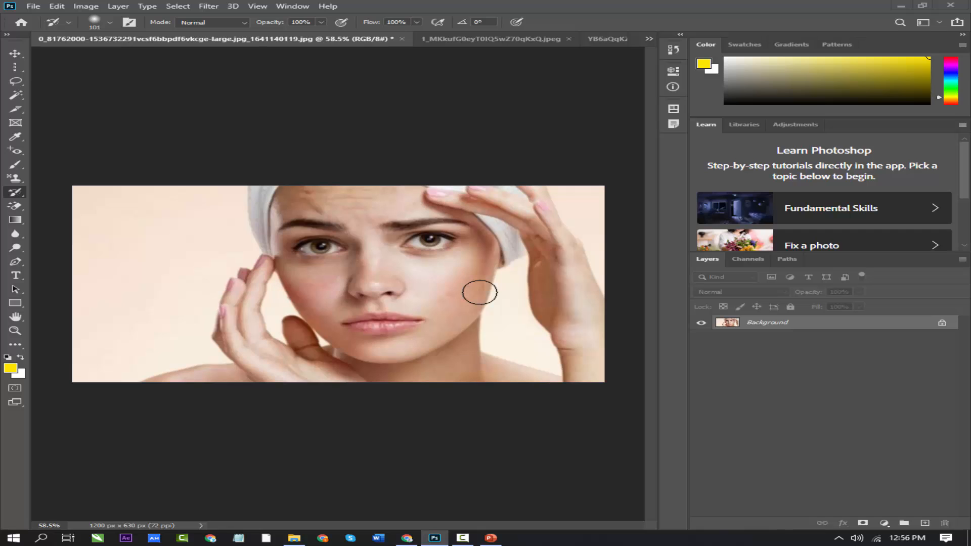
# Step: Try painting the original blemishes back over the face with the 101 px History Brush, and undo the strokes
pyautogui.scroll(2, 412, 274)
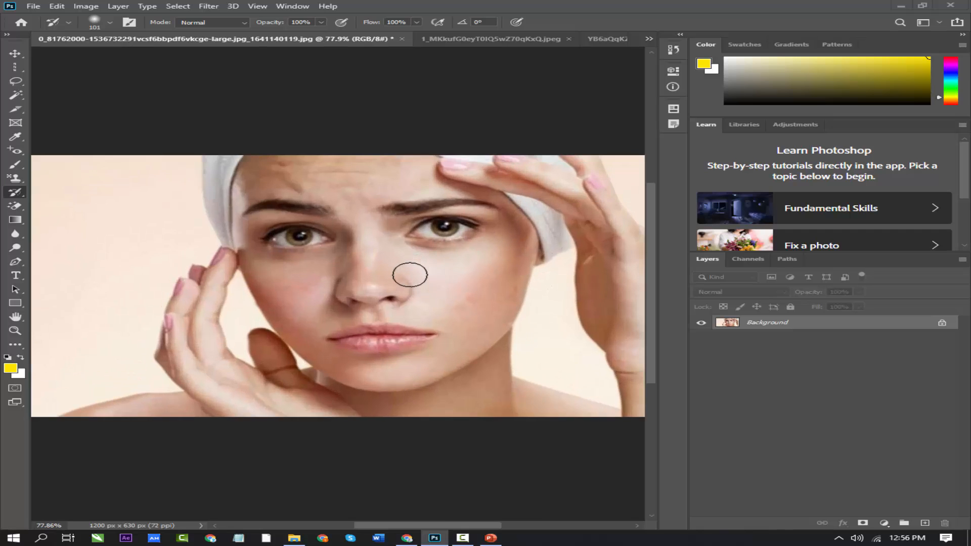
pyautogui.scroll(2, 402, 253)
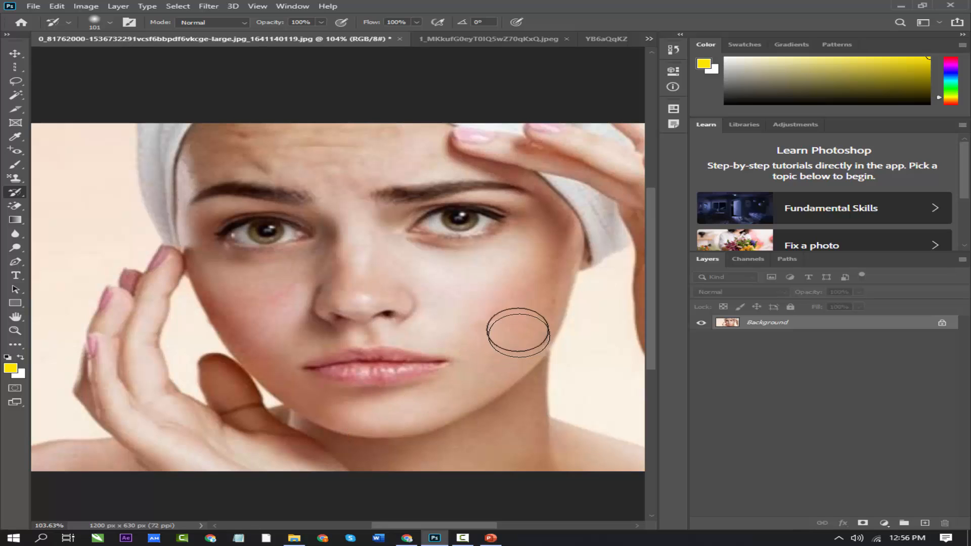
pyautogui.moveTo(571, 263)
pyautogui.mouseDown()
pyautogui.moveTo(557, 328)
pyautogui.moveTo(483, 268)
pyautogui.moveTo(427, 264)
pyautogui.moveTo(223, 311)
pyautogui.moveTo(227, 334)
pyautogui.moveTo(299, 130)
pyautogui.moveTo(326, 224)
pyautogui.mouseUp()
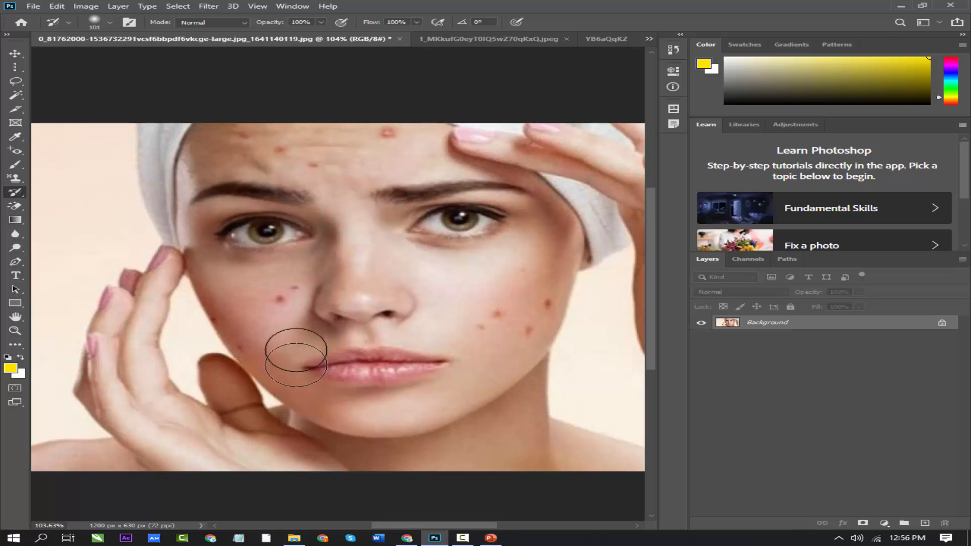
pyautogui.hotkey('ctrl', 'z')
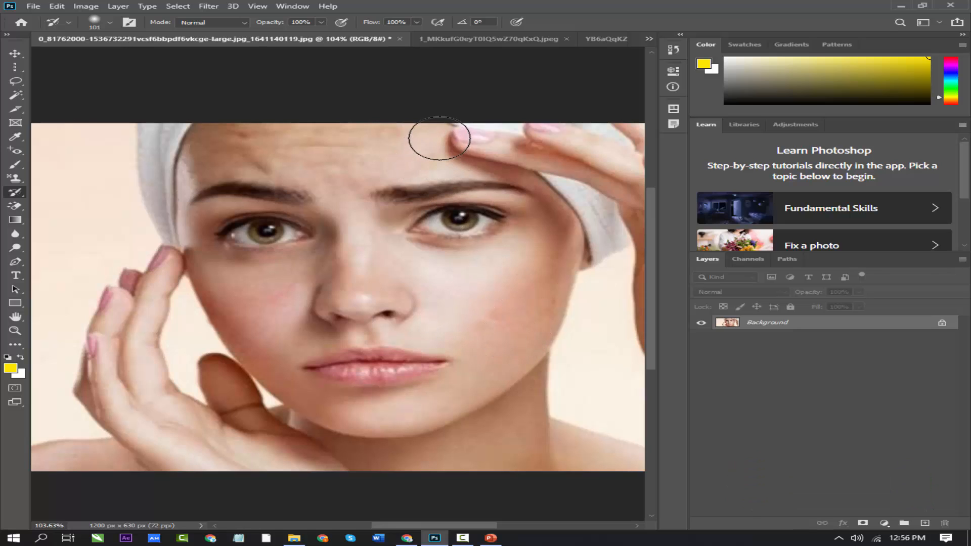
# Step: Restore the original blemishes on the forehead and both outer cheeks with the History Brush
pyautogui.moveTo(436, 139)
pyautogui.mouseDown()
pyautogui.moveTo(260, 147)
pyautogui.moveTo(238, 157)
pyautogui.moveTo(336, 179)
pyautogui.mouseUp()
pyautogui.moveTo(488, 330)
pyautogui.mouseDown()
pyautogui.moveTo(581, 265)
pyautogui.moveTo(485, 381)
pyautogui.mouseUp()
pyautogui.moveTo(202, 303)
pyautogui.mouseDown()
pyautogui.moveTo(279, 366)
pyautogui.moveTo(200, 289)
pyautogui.mouseUp()
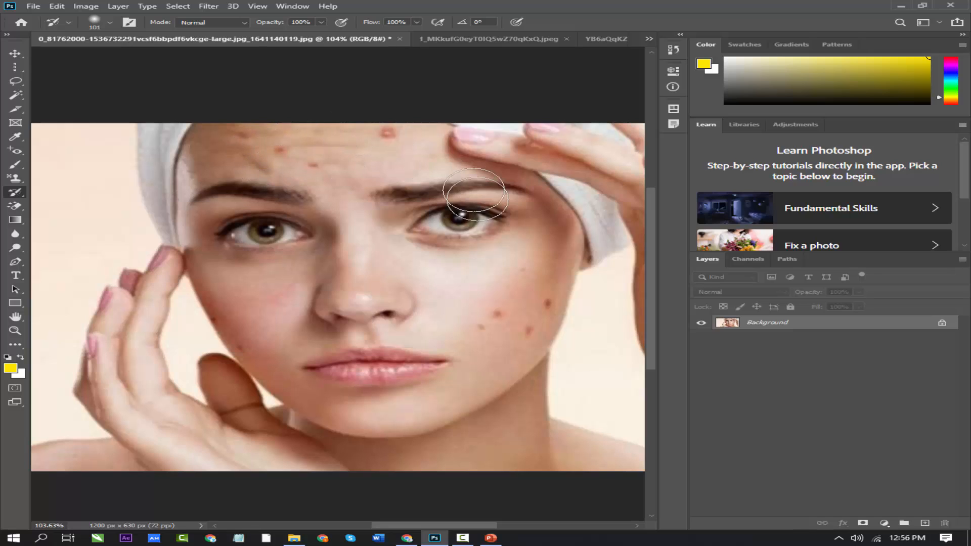
# Step: Switch to the tiger photo document and activate the Art History Brush Tool
pyautogui.rightClick(23, 196)
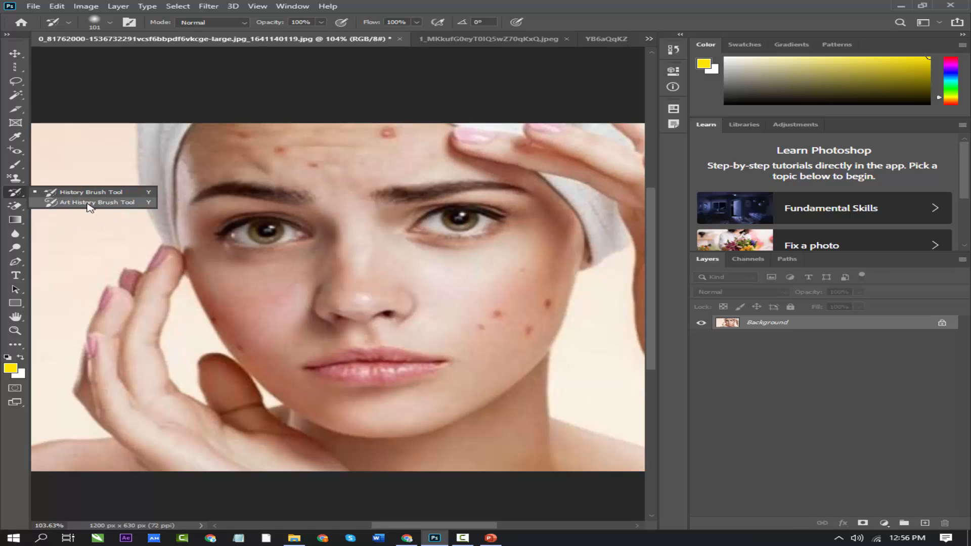
pyautogui.click(473, 39)
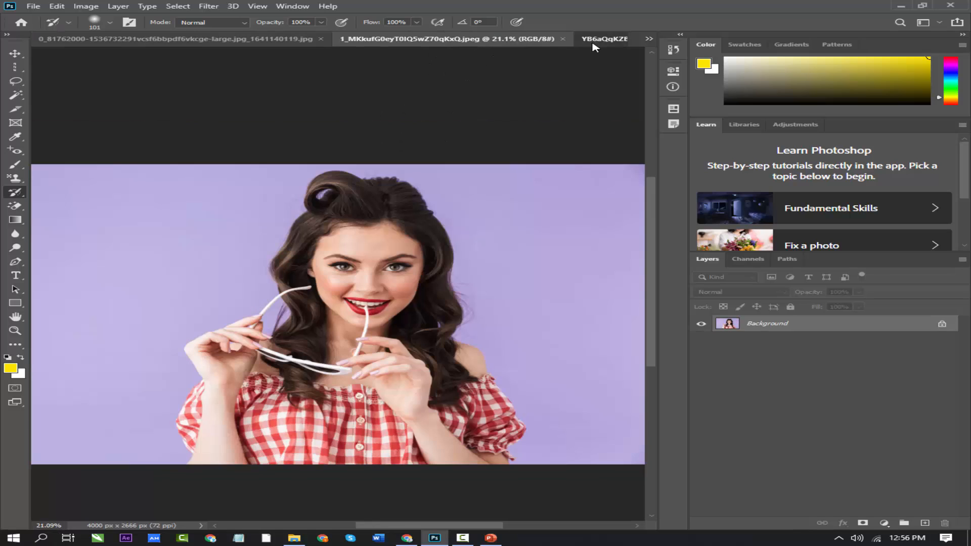
pyautogui.click(595, 41)
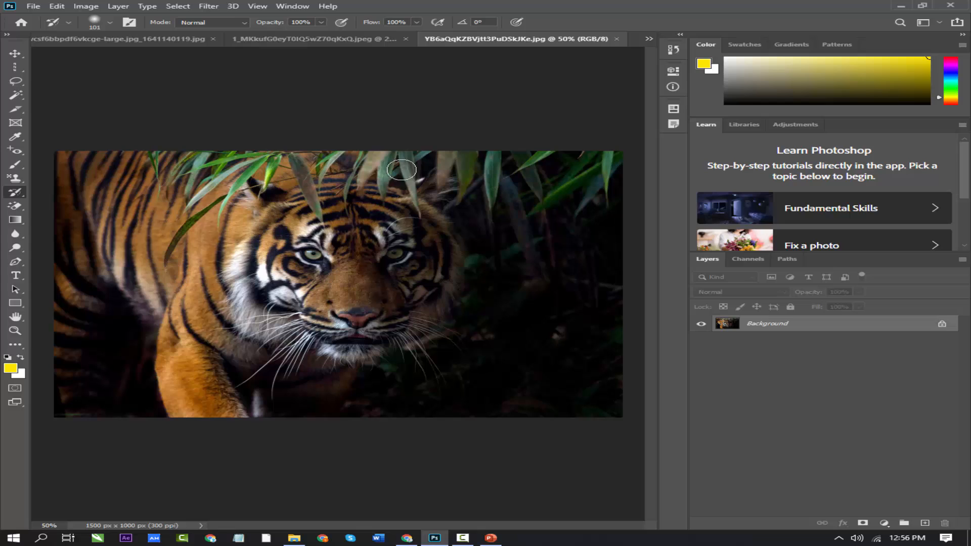
pyautogui.rightClick(23, 196)
pyautogui.click(76, 205)
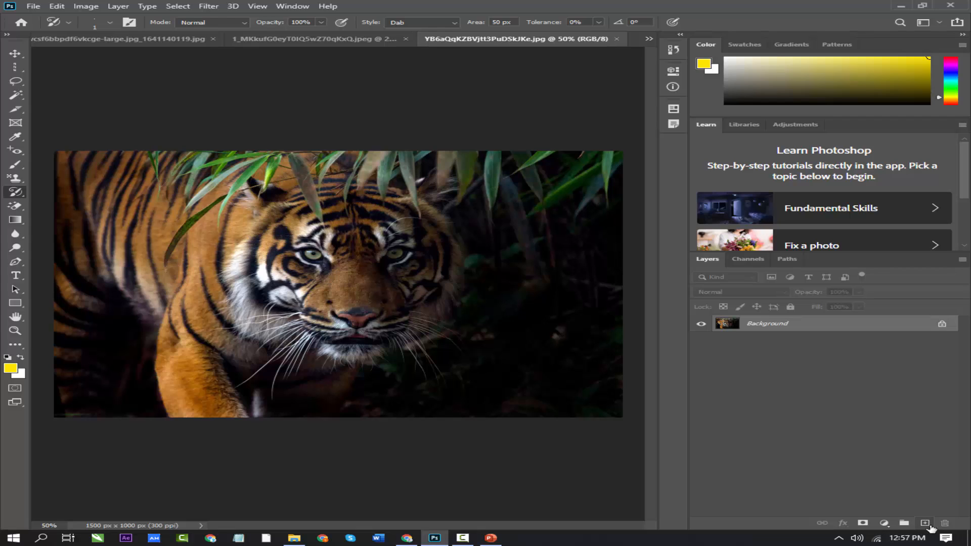
# Step: Add a new layer above the tiger background and choose the Dab style for the Art History Brush
pyautogui.click(926, 524)
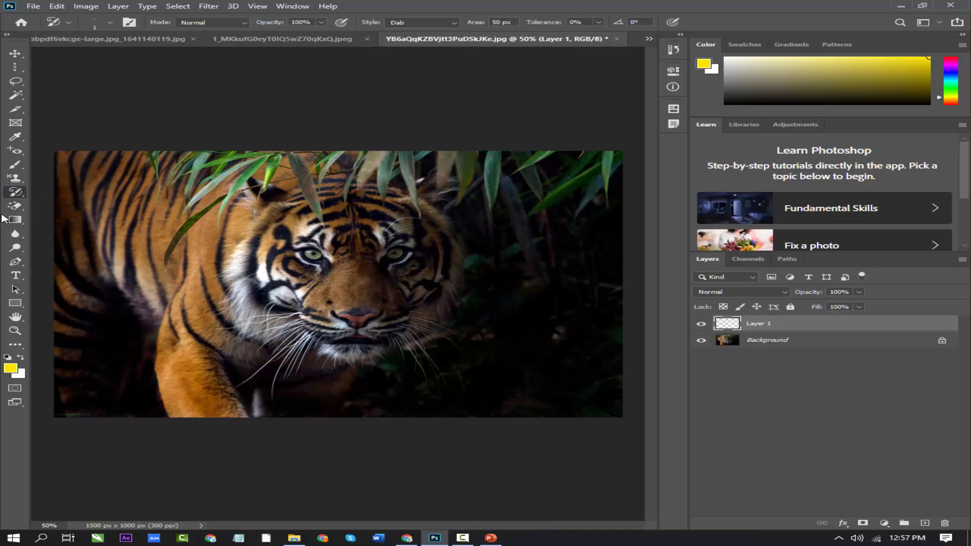
pyautogui.rightClick(26, 197)
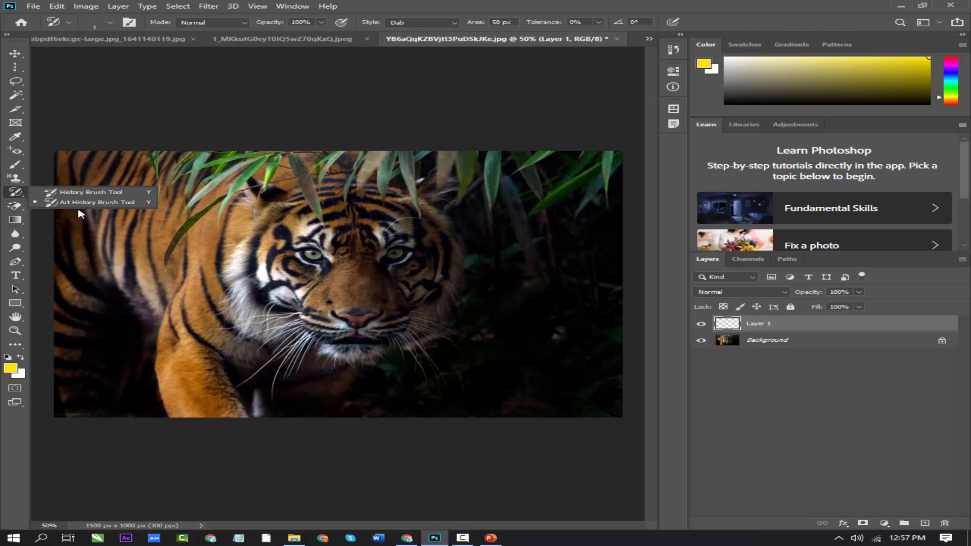
pyautogui.click(72, 201)
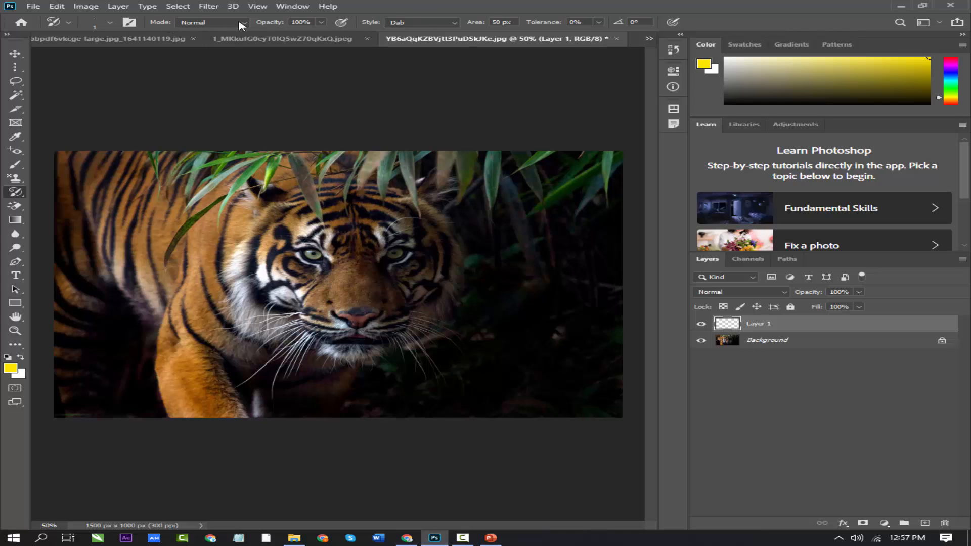
pyautogui.click(455, 23)
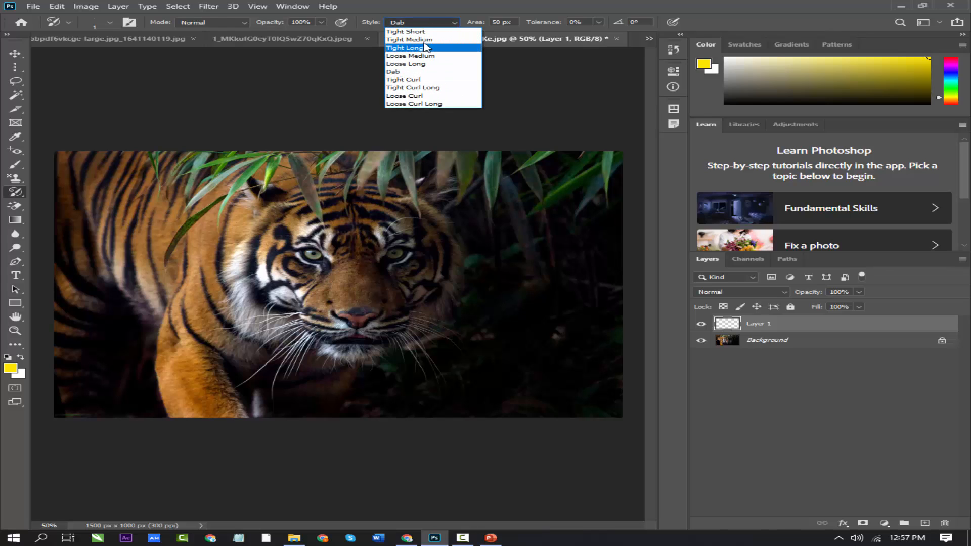
pyautogui.click(408, 72)
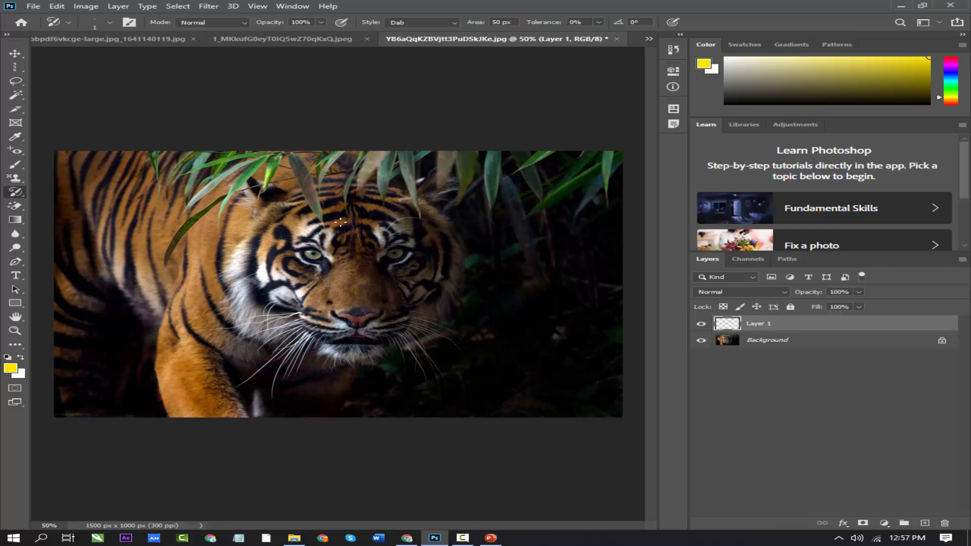
# Step: Cover the whole tiger image with blurred dabs on the new layer using a 209 px Art History Brush
pyautogui.scroll(6, 353, 224)
pyautogui.moveTo(310, 184)
pyautogui.mouseDown()
pyautogui.moveTo(410, 182)
pyautogui.moveTo(379, 228)
pyautogui.moveTo(285, 232)
pyautogui.moveTo(134, 184)
pyautogui.moveTo(92, 268)
pyautogui.moveTo(135, 326)
pyautogui.moveTo(209, 385)
pyautogui.moveTo(222, 253)
pyautogui.moveTo(314, 339)
pyautogui.moveTo(489, 350)
pyautogui.moveTo(556, 387)
pyautogui.moveTo(587, 183)
pyautogui.moveTo(415, 174)
pyautogui.moveTo(499, 287)
pyautogui.moveTo(279, 360)
pyautogui.moveTo(390, 323)
pyautogui.moveTo(162, 211)
pyautogui.moveTo(283, 184)
pyautogui.mouseUp()
pyautogui.scroll(-5, 409, 185)
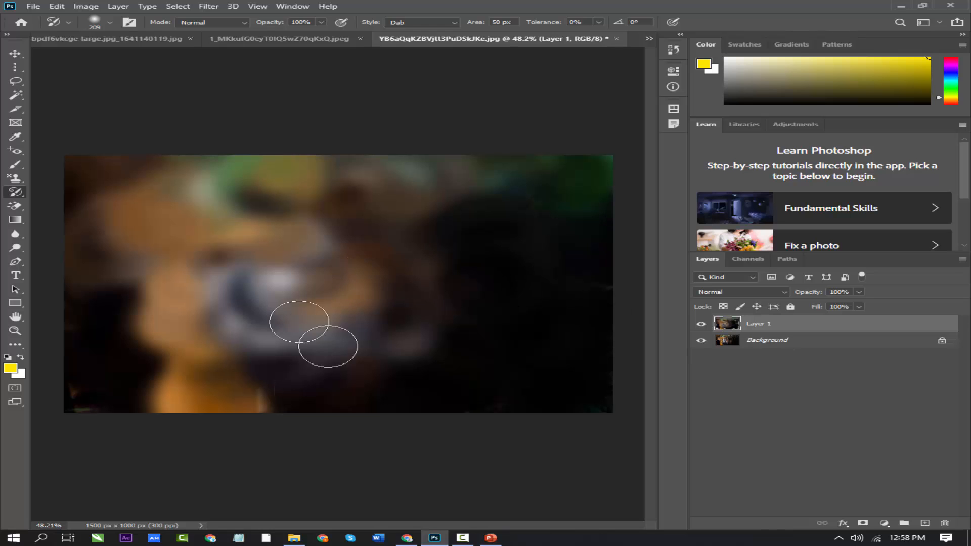
# Step: Paint the tiger's stripes, face and surrounding leaves back in more detail with a 14 px Art History Brush
pyautogui.scroll(4, 347, 285)
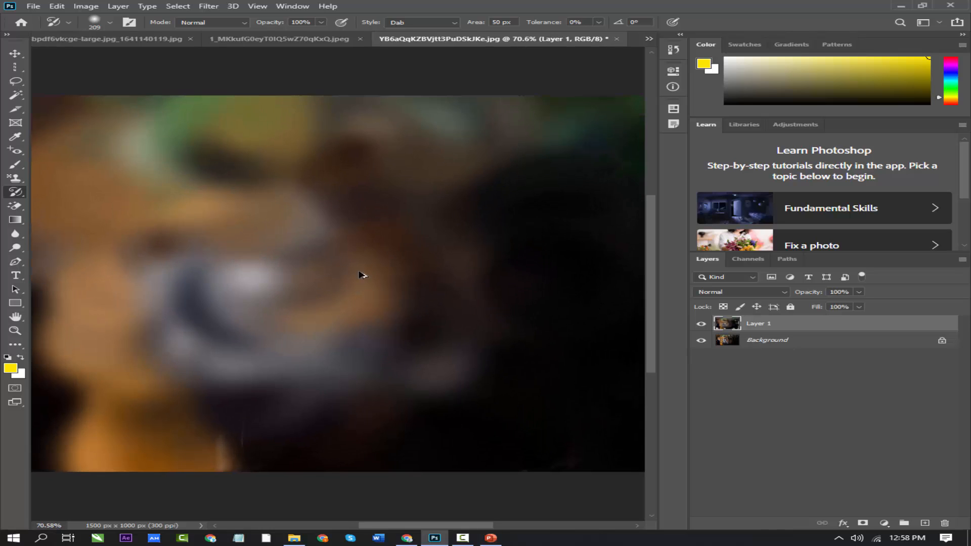
pyautogui.moveTo(410, 207); pyautogui.dragTo(354, 210)
pyautogui.moveTo(392, 254)
pyautogui.mouseDown()
pyautogui.moveTo(400, 260)
pyautogui.moveTo(372, 290)
pyautogui.moveTo(290, 283)
pyautogui.moveTo(311, 232)
pyautogui.moveTo(344, 208)
pyautogui.moveTo(397, 211)
pyautogui.moveTo(403, 278)
pyautogui.moveTo(420, 309)
pyautogui.moveTo(401, 362)
pyautogui.moveTo(66, 274)
pyautogui.moveTo(246, 219)
pyautogui.moveTo(117, 374)
pyautogui.moveTo(243, 460)
pyautogui.moveTo(198, 283)
pyautogui.moveTo(459, 370)
pyautogui.moveTo(371, 405)
pyautogui.moveTo(466, 152)
pyautogui.moveTo(195, 143)
pyautogui.moveTo(364, 187)
pyautogui.moveTo(289, 175)
pyautogui.moveTo(420, 259)
pyautogui.moveTo(425, 253)
pyautogui.moveTo(442, 344)
pyautogui.moveTo(430, 374)
pyautogui.mouseUp()
# Step: Refine the tiger's eyes, muzzle and whiskers with a 1 px Art History Brush
pyautogui.scroll(4, 326, 276)
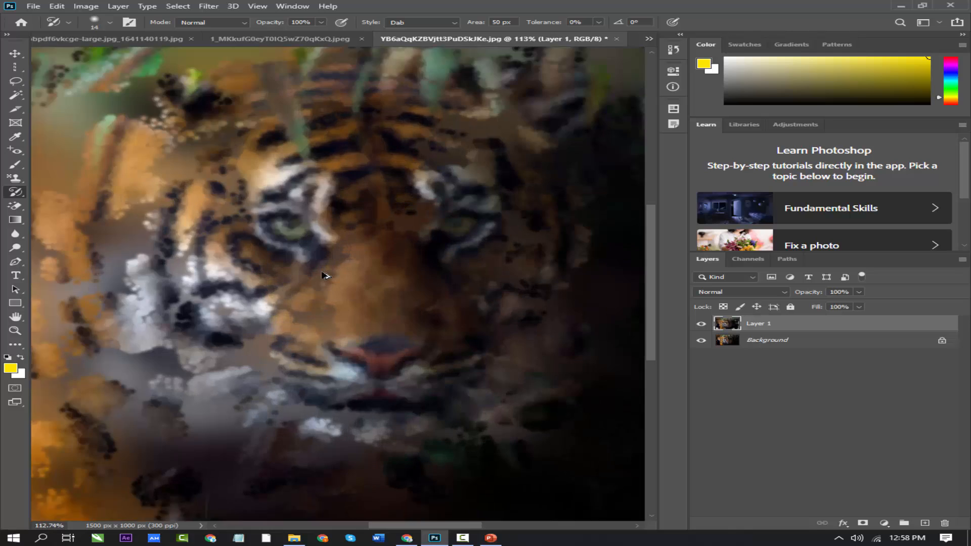
pyautogui.moveTo(343, 202)
pyautogui.mouseDown()
pyautogui.moveTo(304, 226)
pyautogui.moveTo(266, 184)
pyautogui.moveTo(253, 236)
pyautogui.moveTo(269, 252)
pyautogui.moveTo(270, 182)
pyautogui.moveTo(267, 232)
pyautogui.moveTo(290, 217)
pyautogui.moveTo(261, 214)
pyautogui.moveTo(290, 199)
pyautogui.moveTo(227, 179)
pyautogui.moveTo(210, 277)
pyautogui.mouseUp()
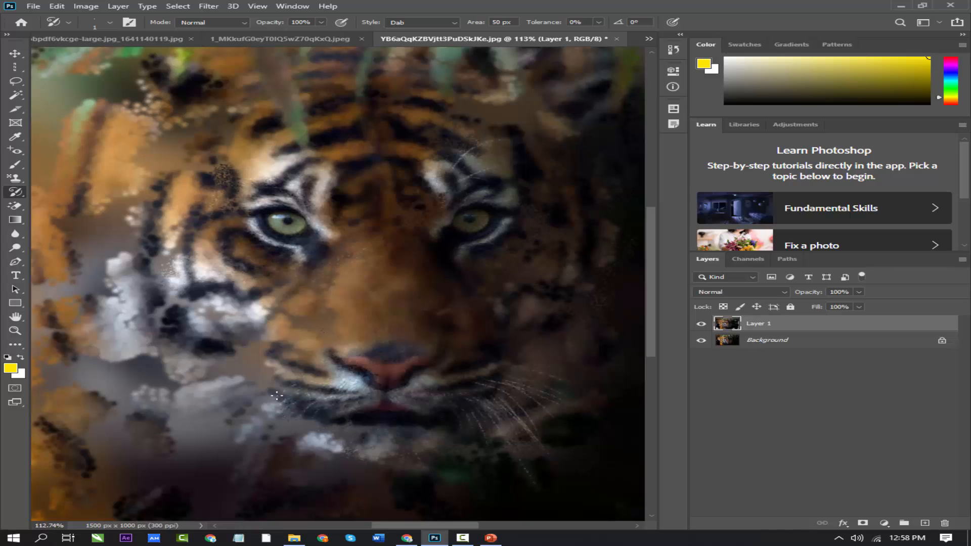
pyautogui.moveTo(277, 396); pyautogui.dragTo(211, 388)
pyautogui.scroll(-5, 429, 315)
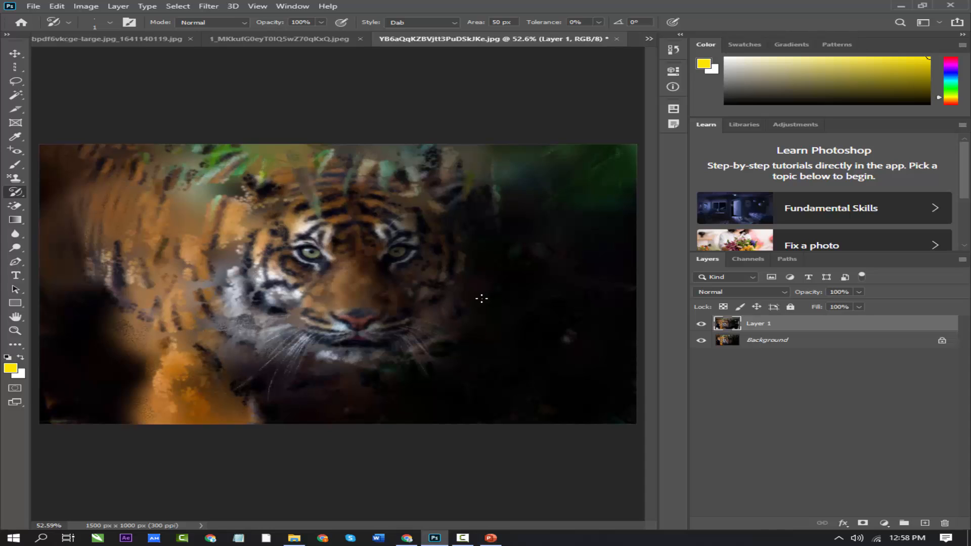
# Step: Switch to the photo of the woman on the purple background and activate the Eraser Tool
pyautogui.rightClick(15, 192)
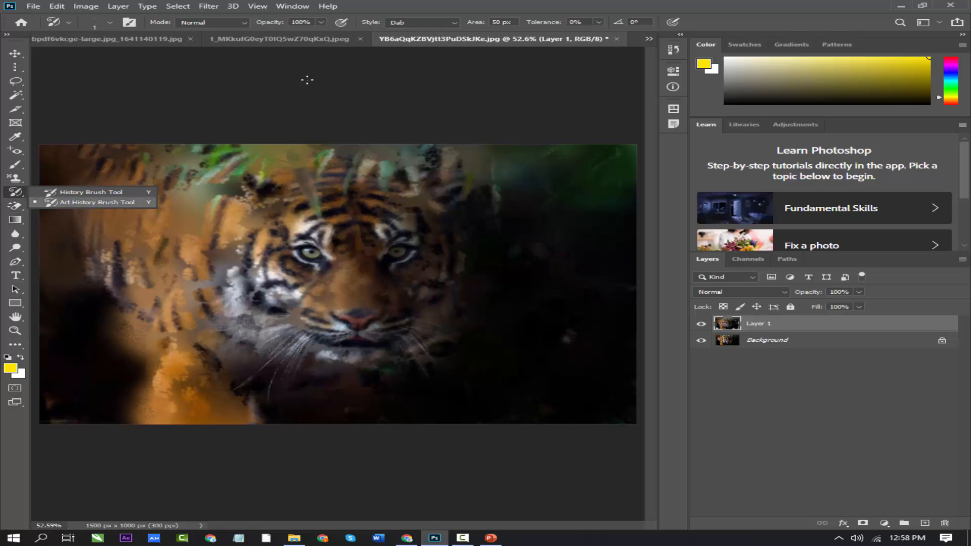
pyautogui.click(279, 39)
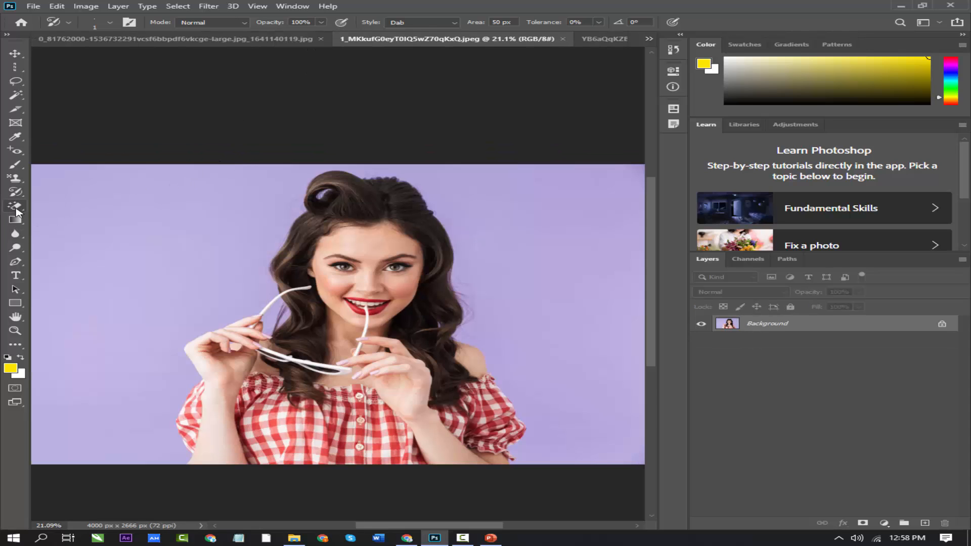
pyautogui.click(15, 205)
pyautogui.click(109, 205)
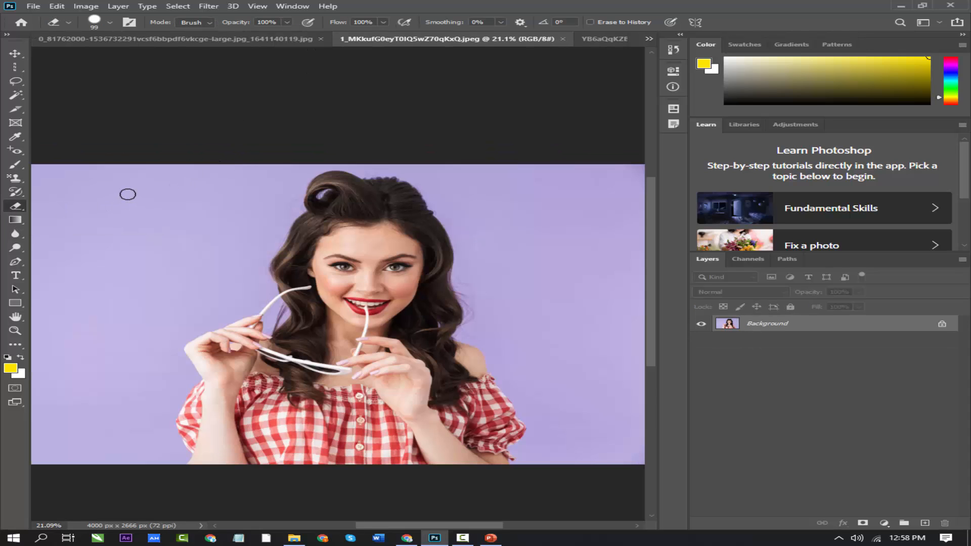
# Step: Erase the areas on both sides of the woman to white with a 495 px Eraser, leaving a triangular shape
pyautogui.scroll(-3, 128, 194)
pyautogui.scroll(2, 128, 195)
pyautogui.keyDown('alt'); pyautogui.rightClick(103, 176); pyautogui.keyUp('alt')
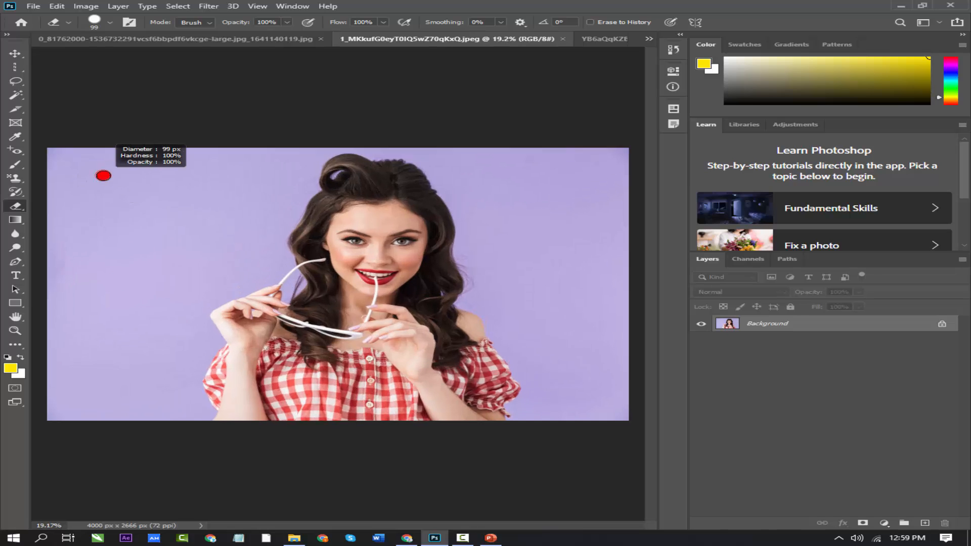
pyautogui.moveTo(191, 172)
pyautogui.mouseDown()
pyautogui.moveTo(103, 192)
pyautogui.moveTo(74, 222)
pyautogui.moveTo(102, 123)
pyautogui.moveTo(63, 194)
pyautogui.moveTo(46, 291)
pyautogui.moveTo(143, 107)
pyautogui.moveTo(172, 174)
pyautogui.moveTo(122, 359)
pyautogui.moveTo(223, 165)
pyautogui.moveTo(80, 443)
pyautogui.moveTo(84, 374)
pyautogui.moveTo(126, 198)
pyautogui.moveTo(36, 450)
pyautogui.moveTo(53, 270)
pyautogui.moveTo(71, 422)
pyautogui.moveTo(87, 465)
pyautogui.moveTo(226, 252)
pyautogui.moveTo(296, 116)
pyautogui.moveTo(557, 115)
pyautogui.moveTo(647, 195)
pyautogui.moveTo(729, 298)
pyautogui.moveTo(586, 169)
pyautogui.moveTo(594, 181)
pyautogui.moveTo(541, 119)
pyautogui.moveTo(673, 370)
pyautogui.moveTo(568, 250)
pyautogui.moveTo(475, 94)
pyautogui.moveTo(507, 178)
pyautogui.moveTo(666, 438)
pyautogui.moveTo(430, 96)
pyautogui.moveTo(505, 308)
pyautogui.moveTo(618, 479)
pyautogui.moveTo(622, 426)
pyautogui.moveTo(463, 161)
pyautogui.moveTo(462, 216)
pyautogui.moveTo(565, 497)
pyautogui.moveTo(370, 106)
pyautogui.moveTo(279, 194)
pyautogui.moveTo(200, 229)
pyautogui.moveTo(65, 206)
pyautogui.mouseUp()
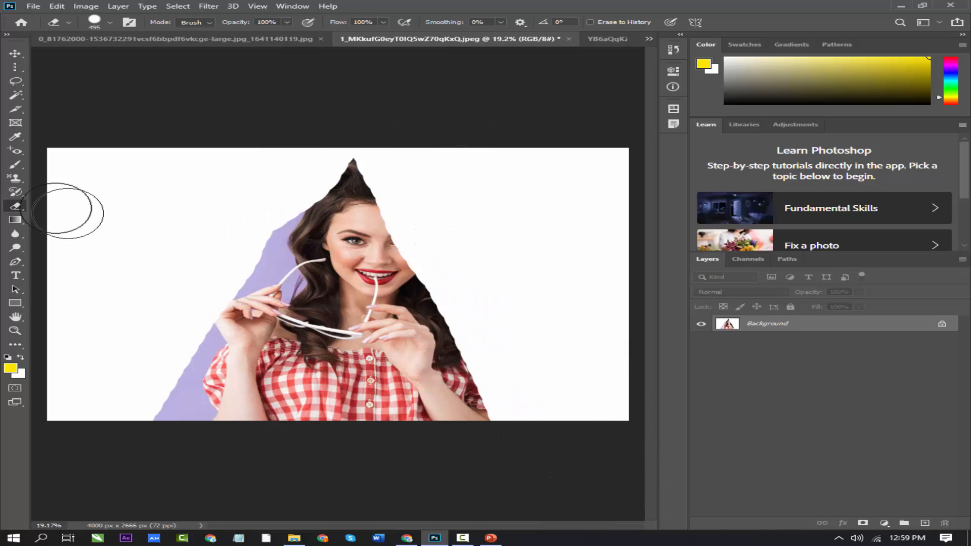
# Step: Restore the erased parts of the woman and the purple background with a 1561 px History Brush
pyautogui.click(26, 196)
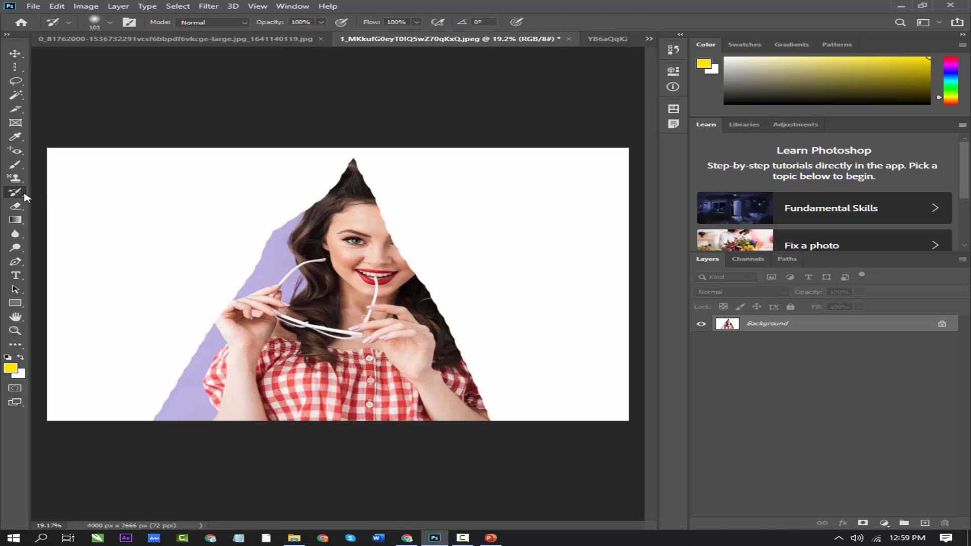
pyautogui.rightClick(26, 196)
pyautogui.click(71, 193)
pyautogui.moveTo(289, 172)
pyautogui.mouseDown()
pyautogui.moveTo(400, 182)
pyautogui.moveTo(195, 278)
pyautogui.moveTo(38, 295)
pyautogui.moveTo(163, 206)
pyautogui.moveTo(87, 445)
pyautogui.moveTo(108, 347)
pyautogui.moveTo(229, 328)
pyautogui.moveTo(228, 401)
pyautogui.mouseUp()
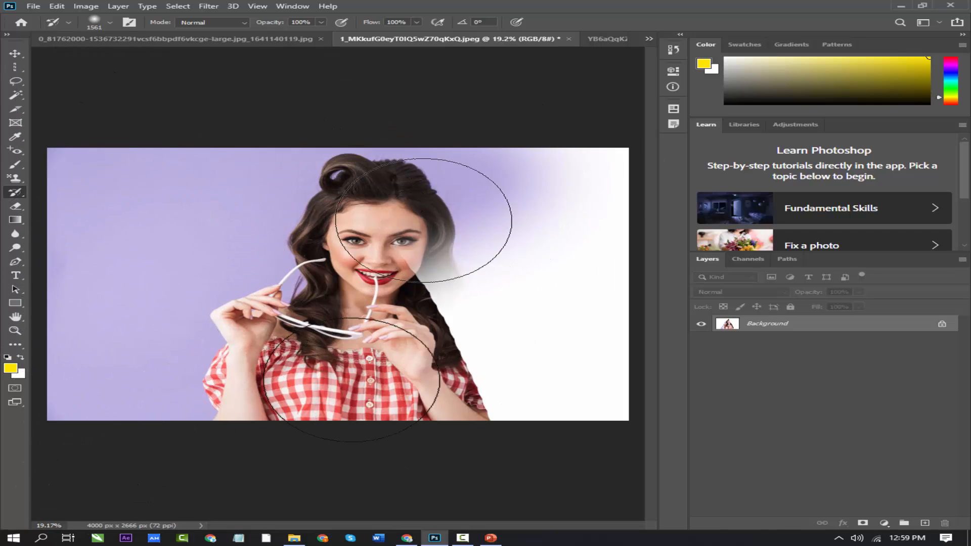
pyautogui.moveTo(429, 300)
pyautogui.mouseDown()
pyautogui.moveTo(556, 212)
pyautogui.moveTo(521, 347)
pyautogui.moveTo(530, 412)
pyautogui.moveTo(585, 379)
pyautogui.moveTo(570, 366)
pyautogui.moveTo(583, 384)
pyautogui.moveTo(480, 312)
pyautogui.mouseUp()
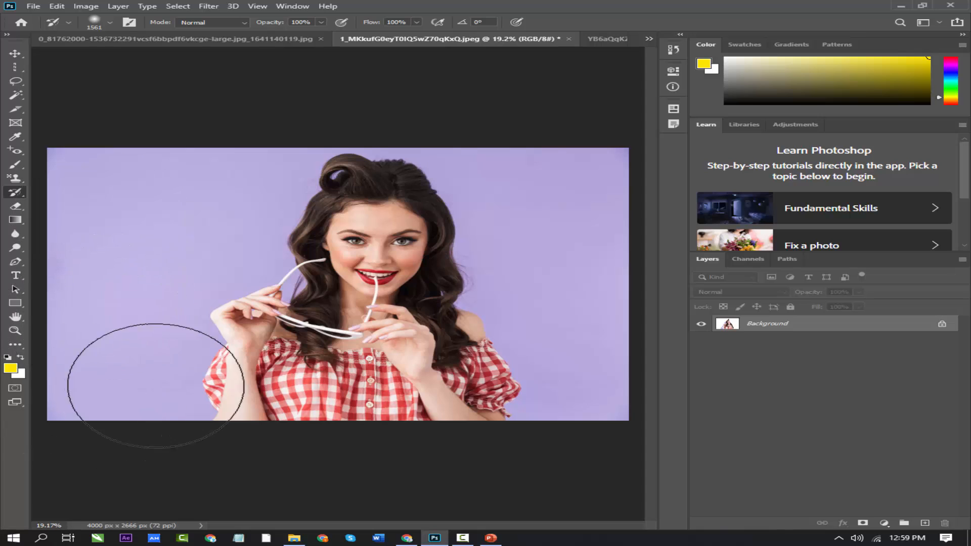
# Step: Activate the Background Eraser Tool for the woman's photo
pyautogui.click(19, 208)
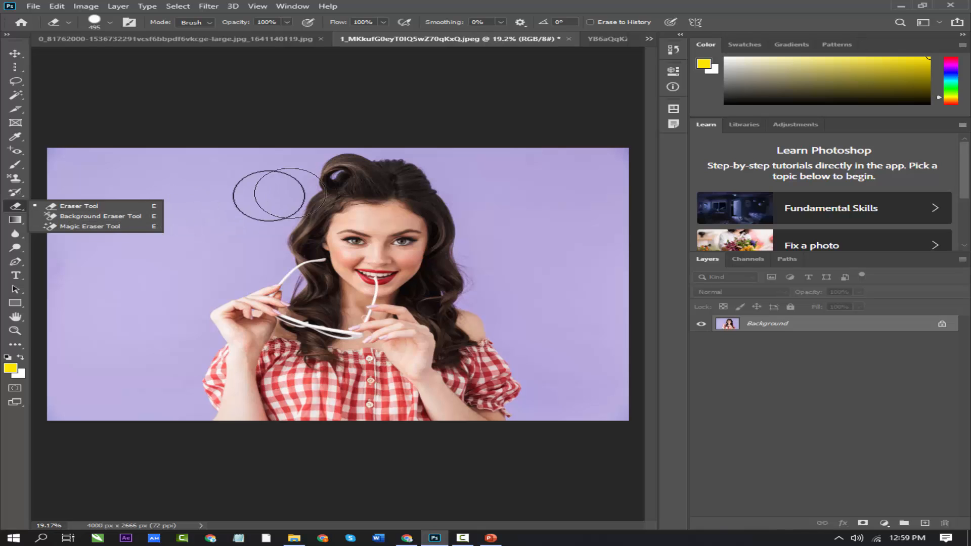
pyautogui.click(100, 217)
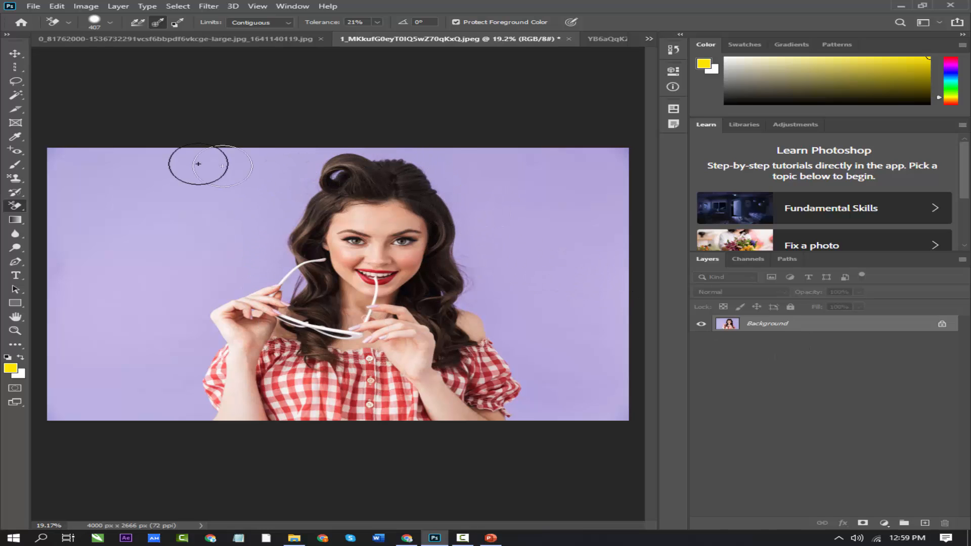
# Step: Add a new empty layer and convert the locked Background into a regular layer named Layer 0
pyautogui.click(925, 523)
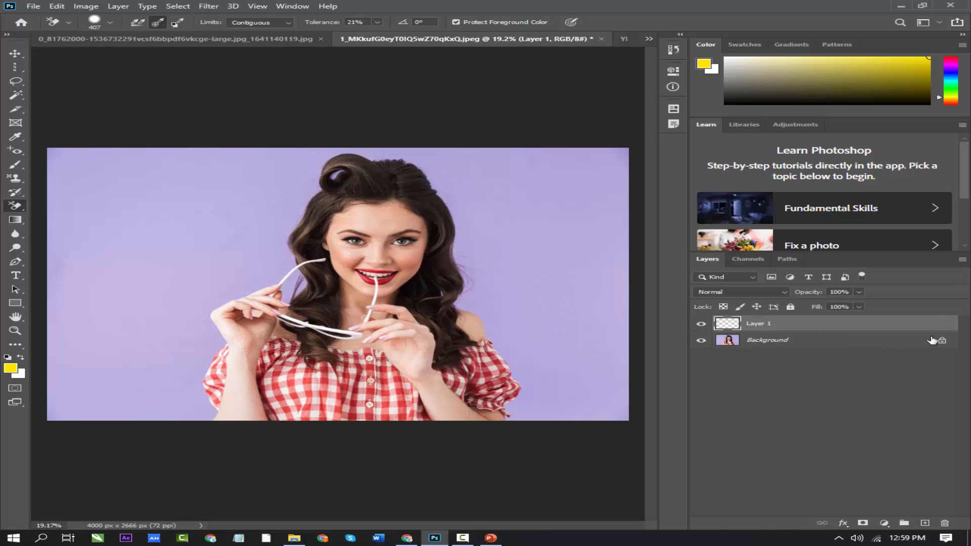
pyautogui.doubleClick(889, 347)
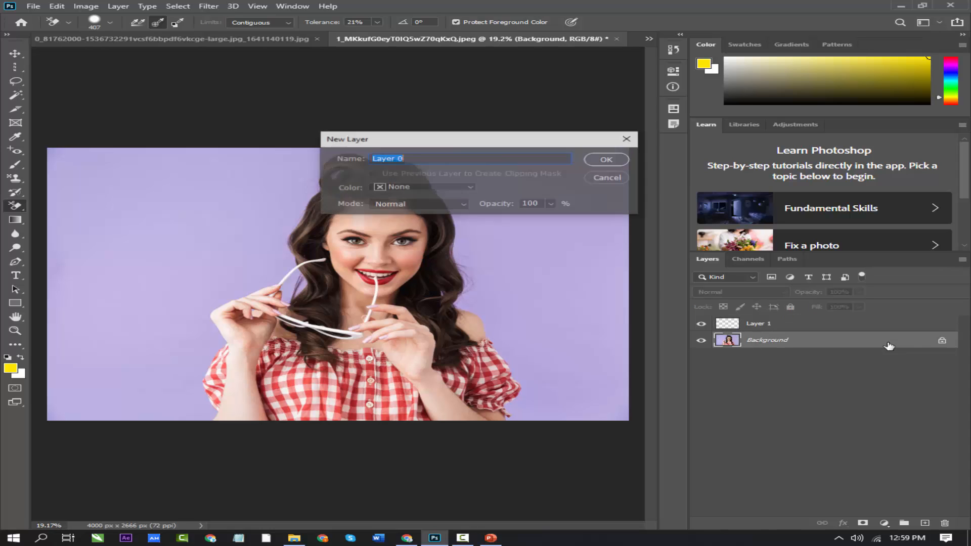
pyautogui.click(602, 161)
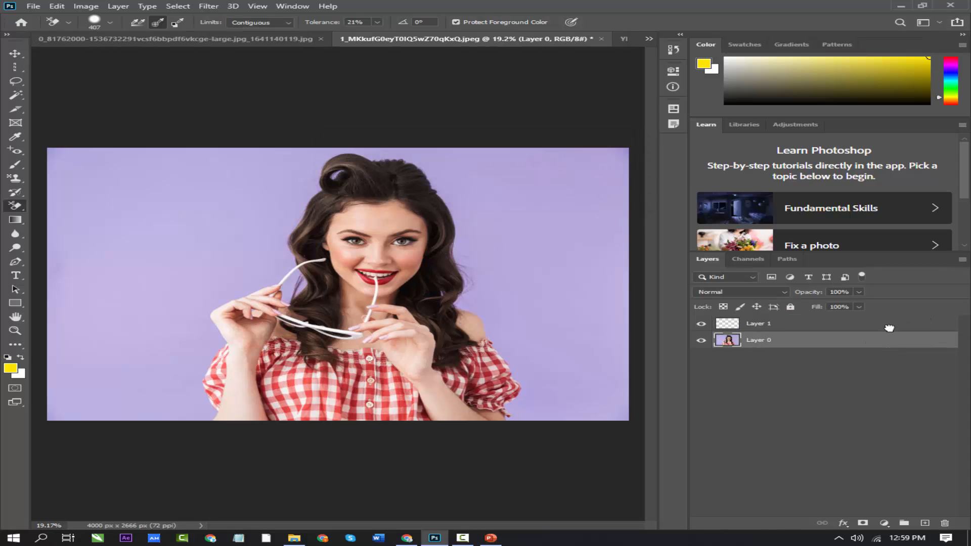
# Step: Place Layer 1 beneath Layer 0, fill it with yellow, and activate the Background Eraser Tool
pyautogui.moveTo(889, 328); pyautogui.dragTo(890, 349)
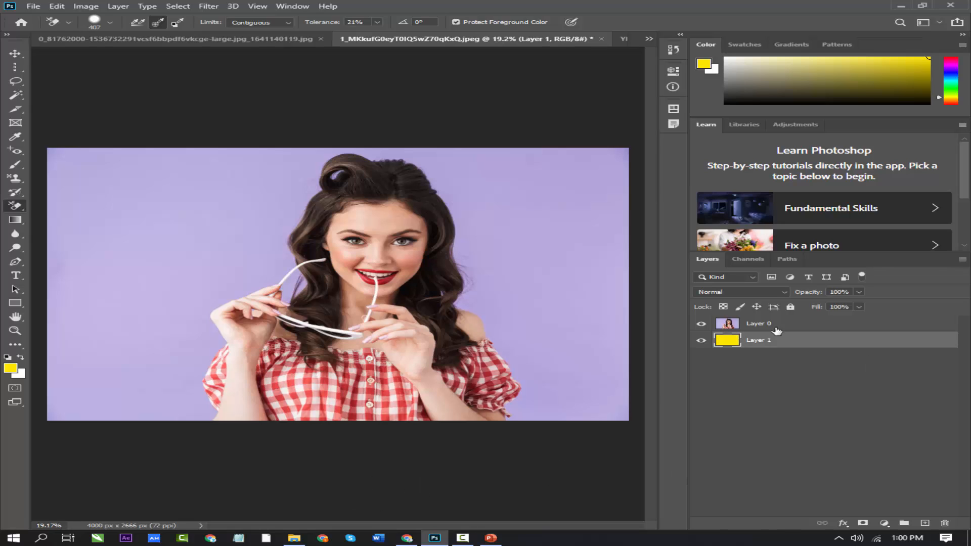
pyautogui.rightClick(17, 210)
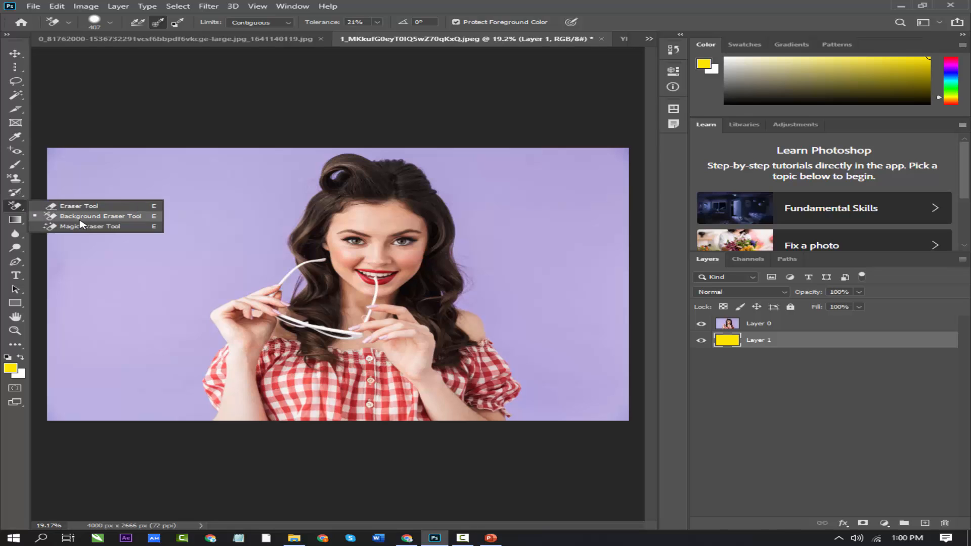
pyautogui.click(79, 218)
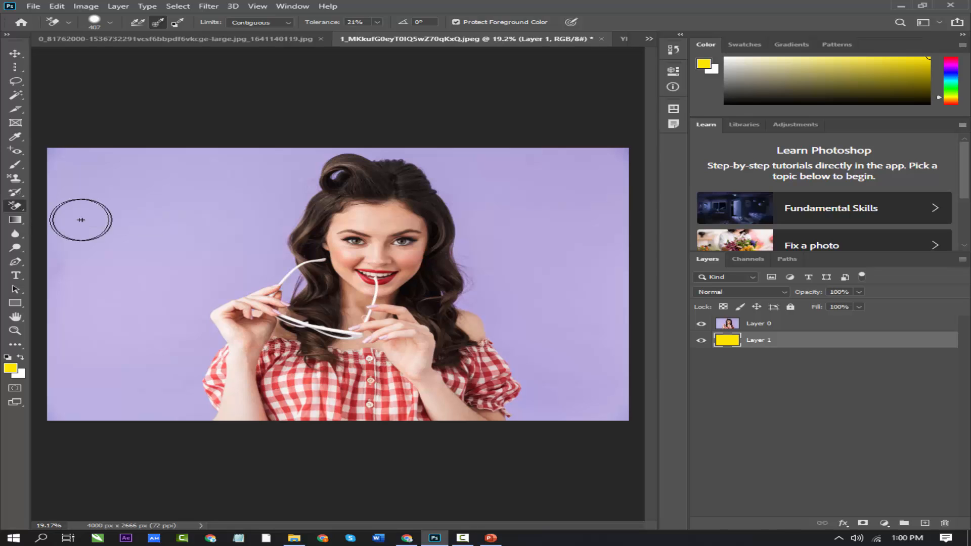
# Step: Review the Background Eraser's brush settings and keep its sampling on Once with Contiguous limits
pyautogui.click(112, 24)
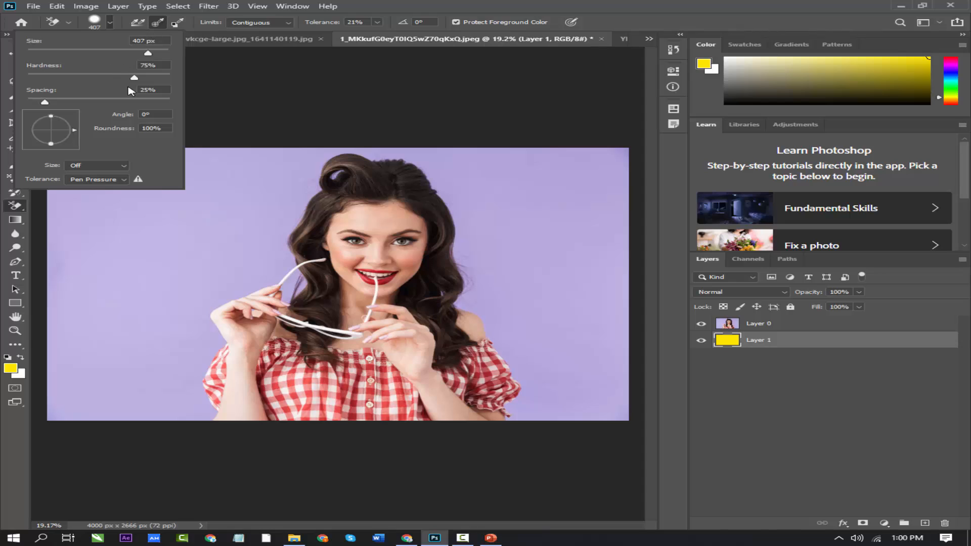
pyautogui.click(157, 25)
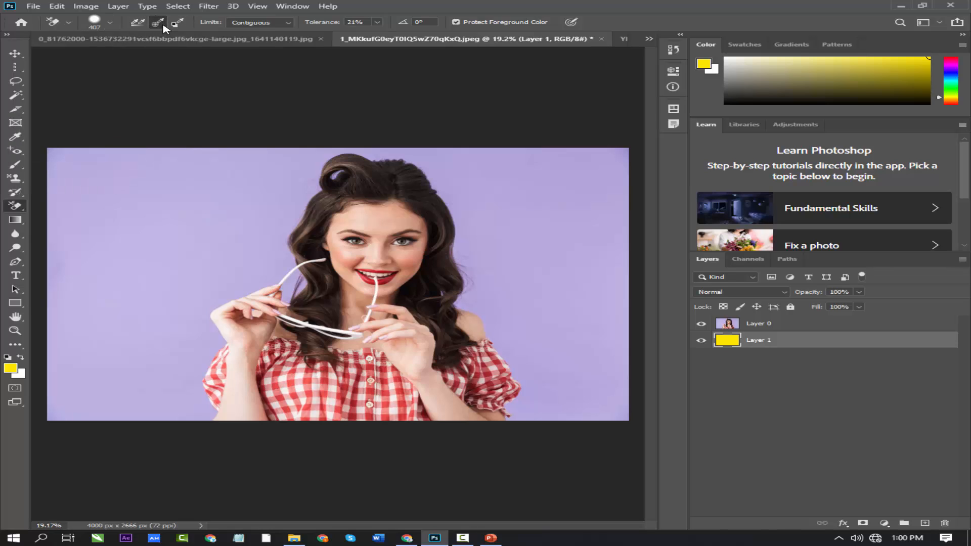
pyautogui.click(289, 25)
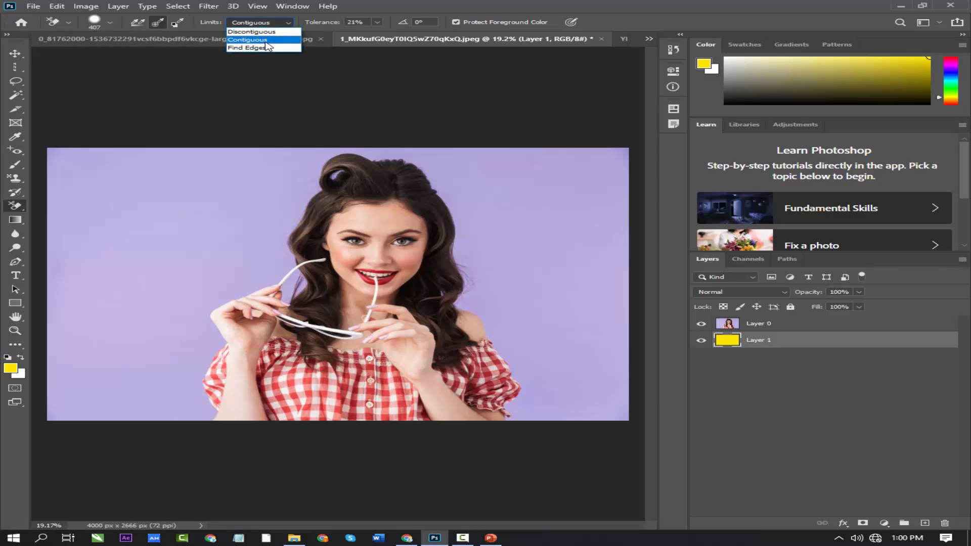
pyautogui.click(268, 41)
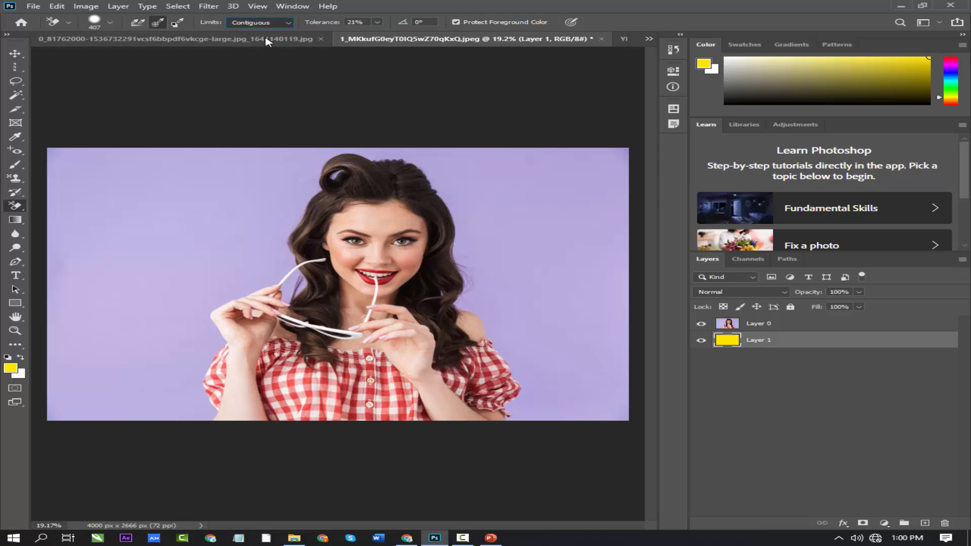
# Step: Try erasing across the woman and background on Layer 0 at 100% tolerance, and undo the stroke
pyautogui.click(377, 22)
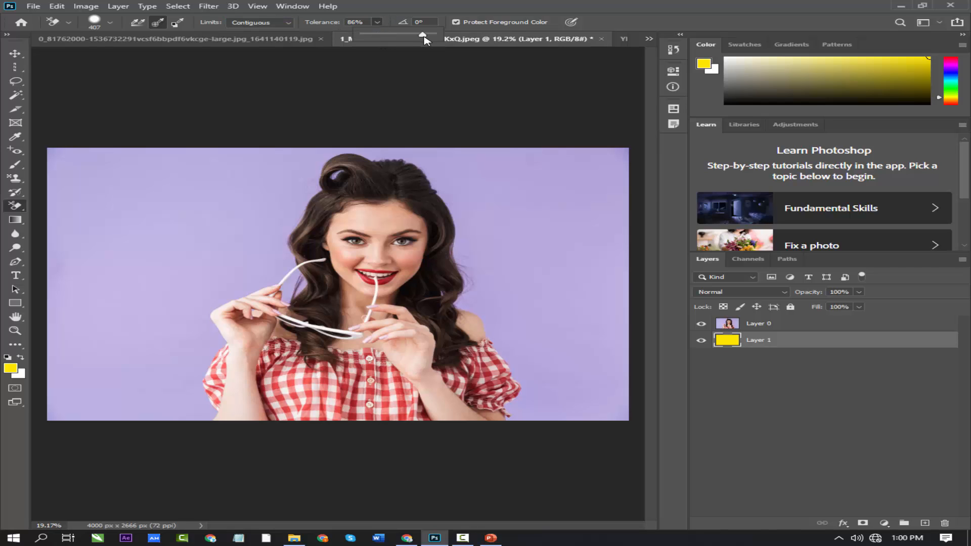
pyautogui.click(553, 244)
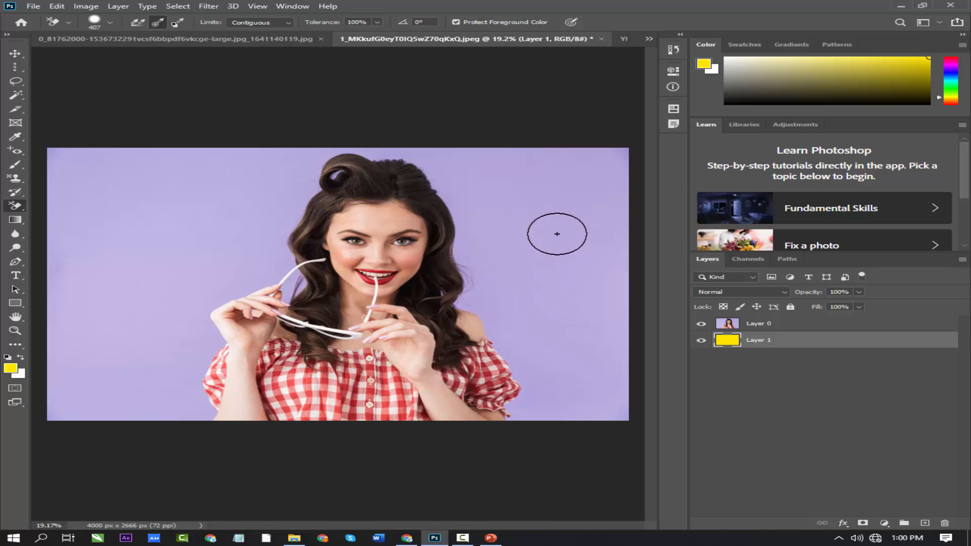
pyautogui.click(775, 323)
pyautogui.moveTo(506, 183)
pyautogui.mouseDown()
pyautogui.moveTo(537, 260)
pyautogui.moveTo(429, 201)
pyautogui.moveTo(372, 258)
pyautogui.moveTo(337, 237)
pyautogui.moveTo(276, 309)
pyautogui.moveTo(262, 348)
pyautogui.moveTo(427, 386)
pyautogui.moveTo(451, 317)
pyautogui.mouseUp()
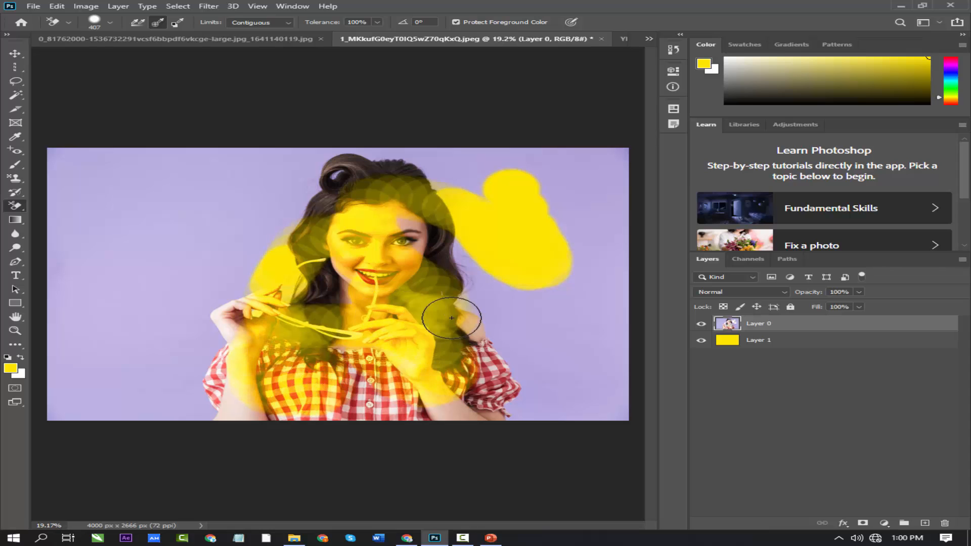
pyautogui.hotkey('ctrl', 'z')
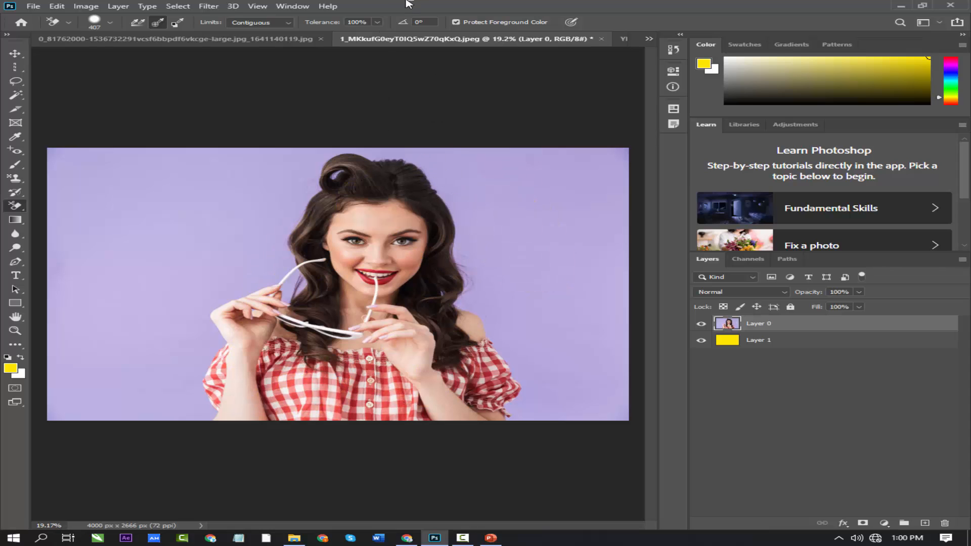
# Step: Set the eraser tolerance to 21% and erase the purple background on Layer 0 along the photo's top and upper-left area
pyautogui.click(377, 22)
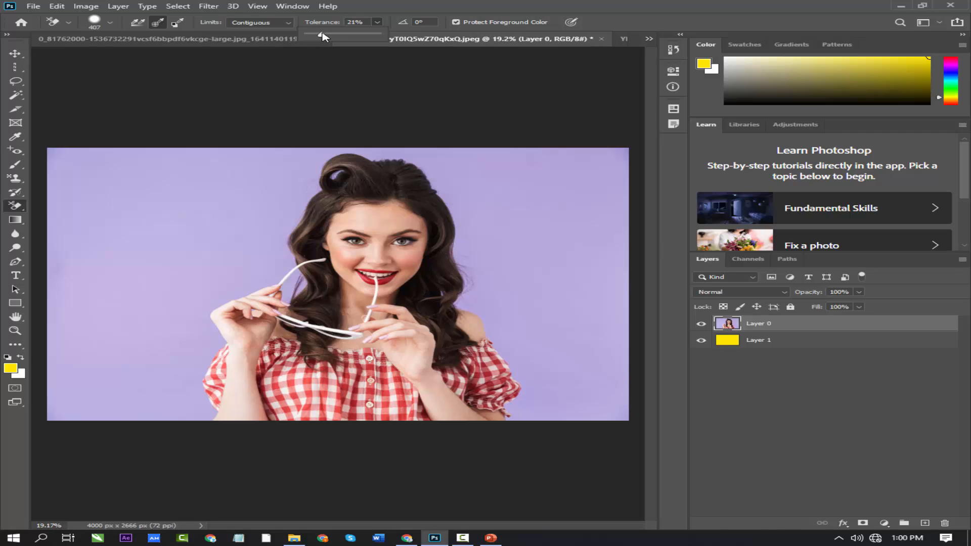
pyautogui.moveTo(612, 187)
pyautogui.mouseDown()
pyautogui.moveTo(534, 161)
pyautogui.moveTo(113, 148)
pyautogui.moveTo(74, 162)
pyautogui.moveTo(220, 174)
pyautogui.moveTo(66, 169)
pyautogui.moveTo(108, 177)
pyautogui.moveTo(61, 304)
pyautogui.moveTo(198, 176)
pyautogui.mouseUp()
pyautogui.moveTo(149, 222); pyautogui.dragTo(211, 211)
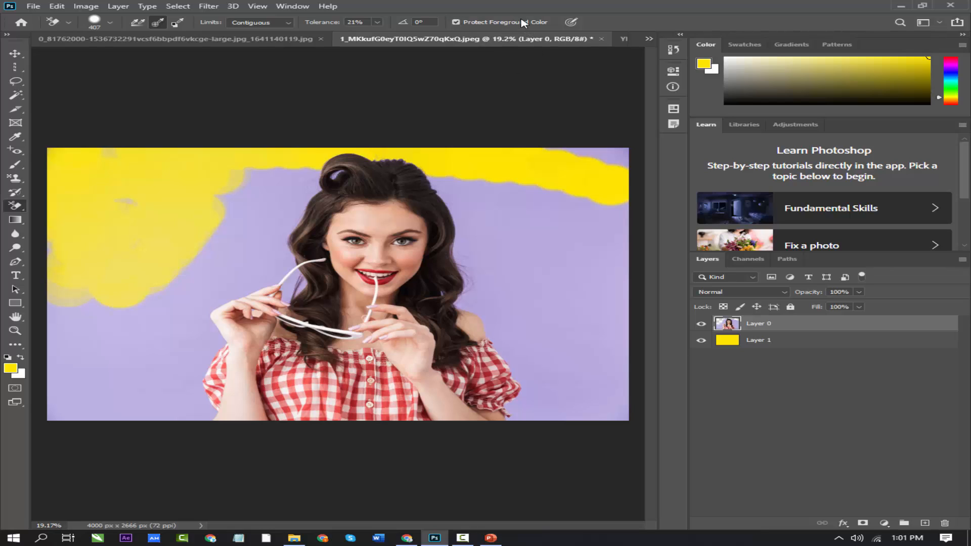
# Step: Try erasing over the woman's hair with Protect Foreground Color off, undo it, and enable the option again
pyautogui.click(456, 22)
pyautogui.moveTo(369, 123)
pyautogui.mouseDown()
pyautogui.moveTo(328, 283)
pyautogui.moveTo(390, 162)
pyautogui.moveTo(315, 358)
pyautogui.moveTo(420, 445)
pyautogui.moveTo(445, 299)
pyautogui.moveTo(530, 312)
pyautogui.mouseUp()
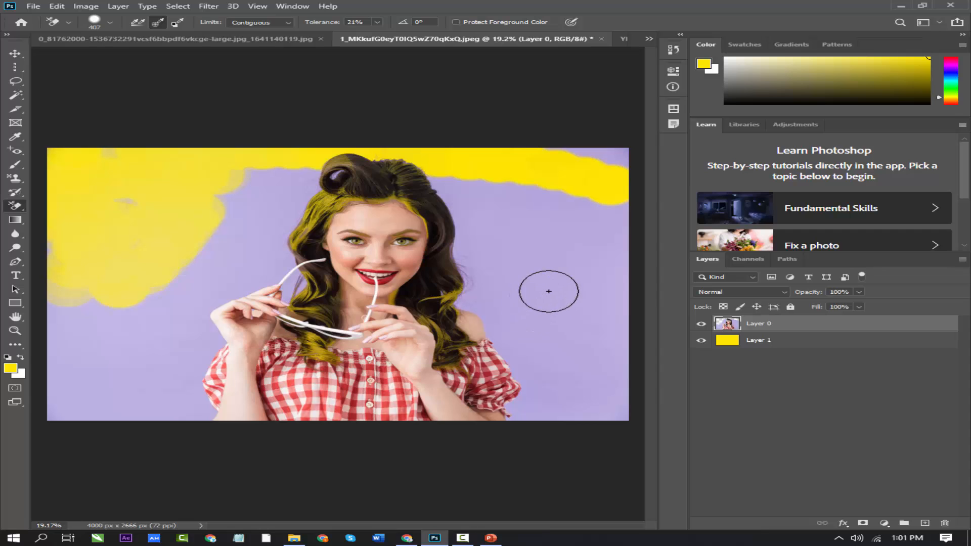
pyautogui.hotkey('ctrl', 'z')
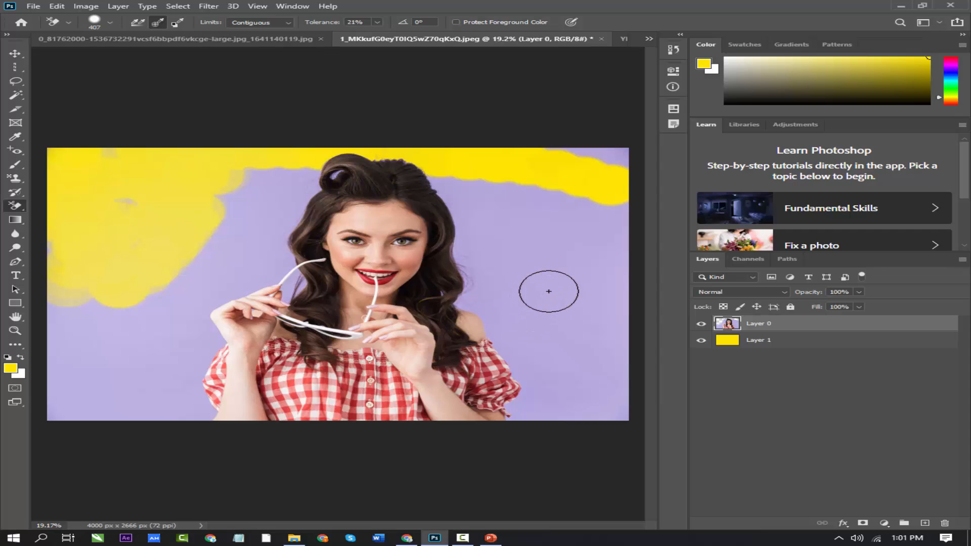
pyautogui.click(456, 22)
# Step: Erase a vertical strip of purple background beside the hair on the right side of the woman's face
pyautogui.scroll(6, 526, 234)
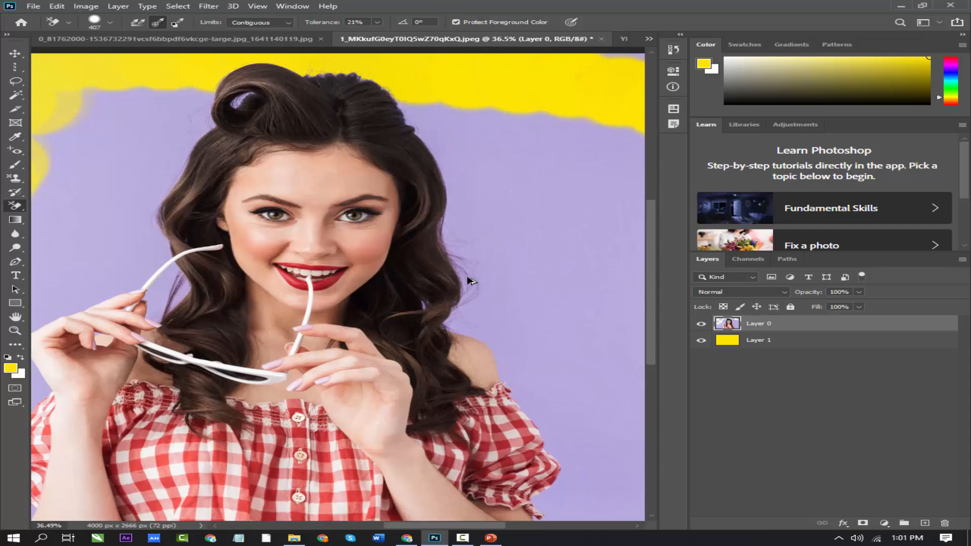
pyautogui.moveTo(504, 173); pyautogui.dragTo(420, 235)
pyautogui.moveTo(455, 156)
pyautogui.mouseDown()
pyautogui.moveTo(481, 379)
pyautogui.moveTo(427, 183)
pyautogui.moveTo(438, 271)
pyautogui.moveTo(453, 267)
pyautogui.moveTo(586, 324)
pyautogui.mouseUp()
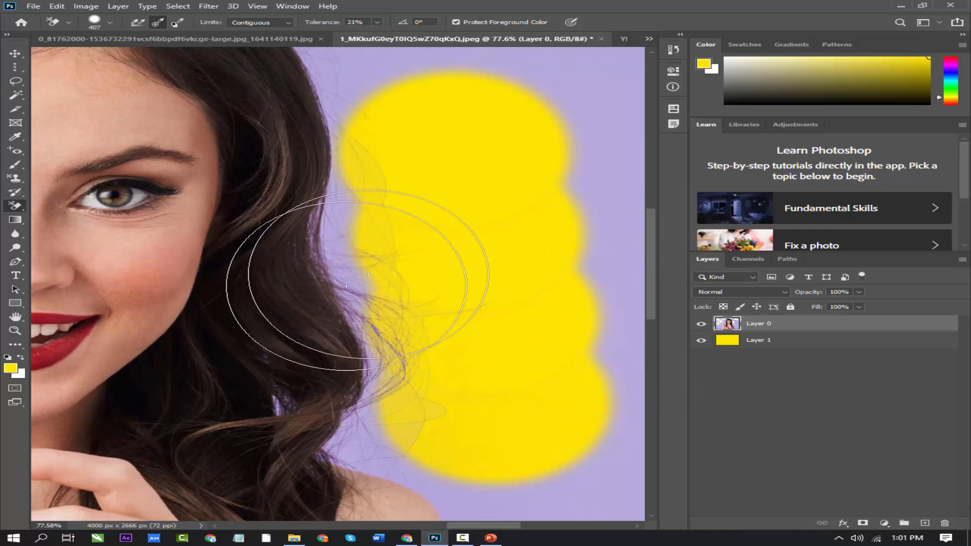
pyautogui.click(15, 54)
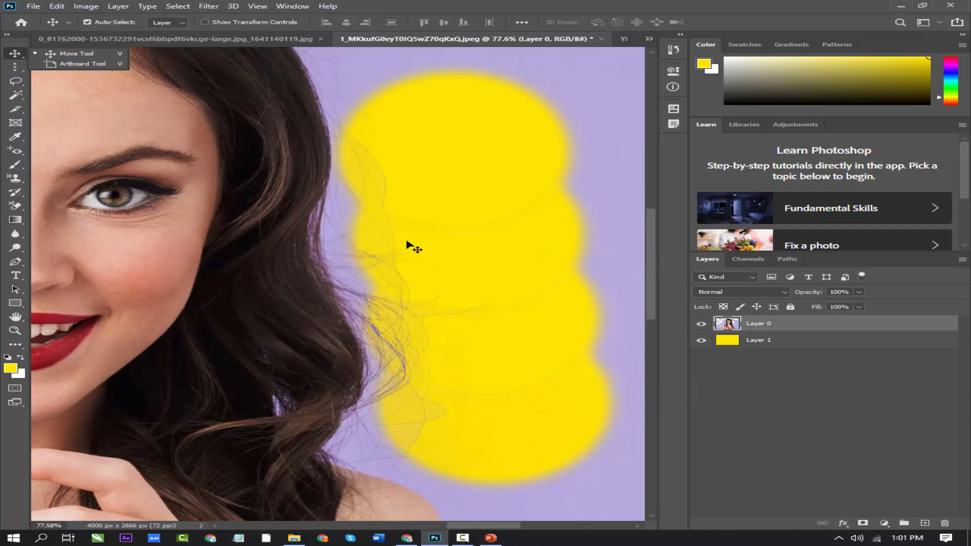
pyautogui.click(15, 206)
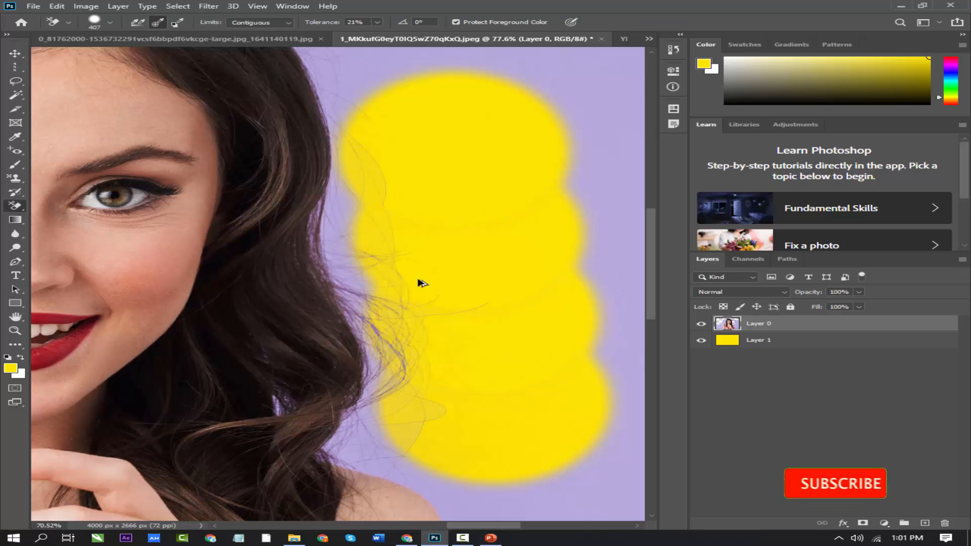
# Step: Erase the purple background along the outer edge of the hair on the left side of the woman's head
pyautogui.scroll(-11, 423, 283)
pyautogui.scroll(8, 236, 166)
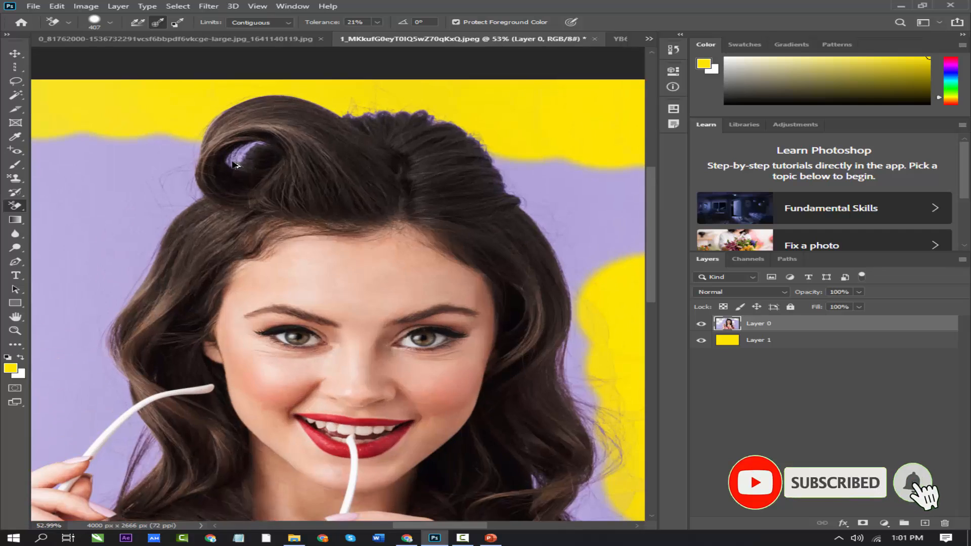
pyautogui.scroll(8, 174, 178)
pyautogui.click(150, 159)
pyautogui.moveTo(210, 157); pyautogui.dragTo(546, 94)
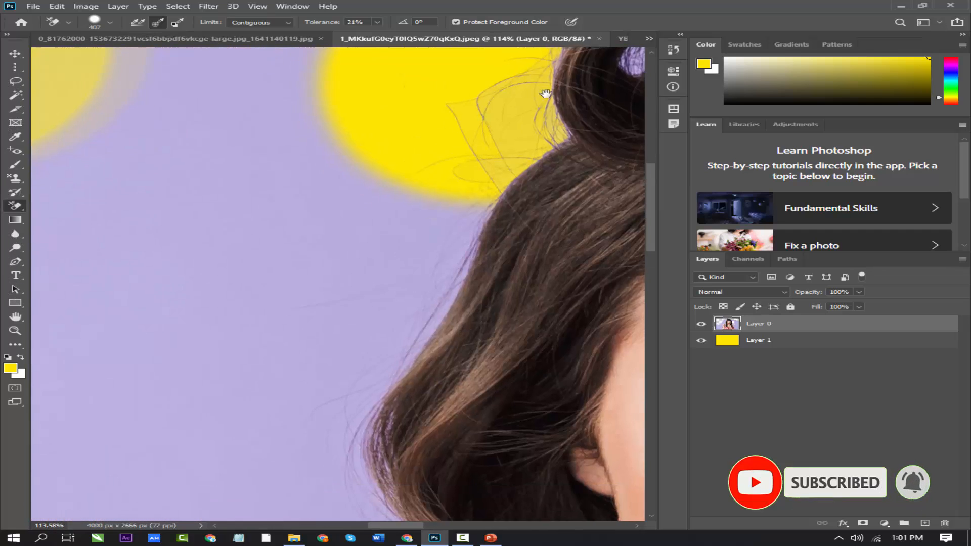
pyautogui.click(481, 249)
pyautogui.moveTo(387, 400)
pyautogui.mouseDown()
pyautogui.moveTo(438, 238)
pyautogui.moveTo(433, 201)
pyautogui.mouseUp()
pyautogui.click(448, 214)
# Step: Erase the purple gaps enclosed by the sunglasses' arm, the fingers and the hair strands
pyautogui.moveTo(411, 295); pyautogui.dragTo(308, 128)
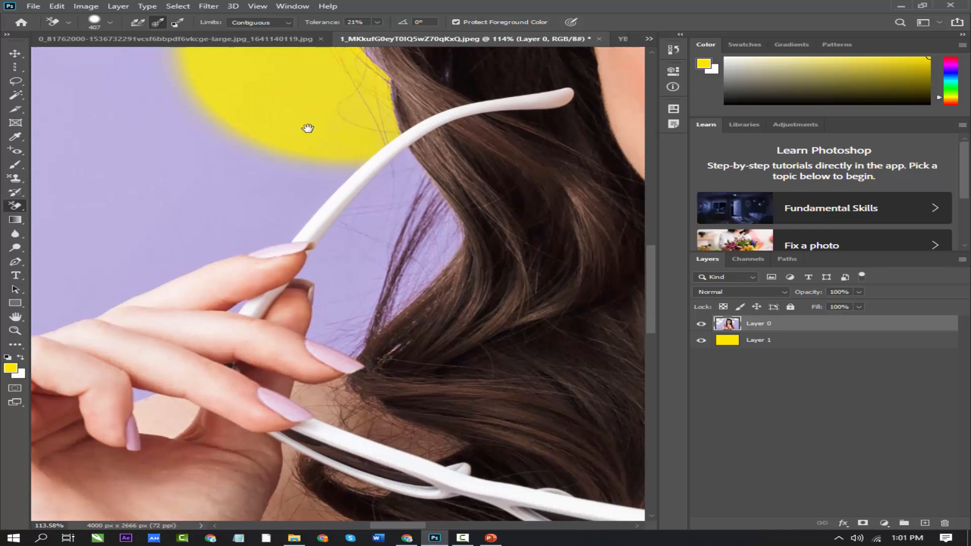
pyautogui.click(408, 236)
pyautogui.moveTo(340, 162); pyautogui.dragTo(403, 217)
pyautogui.hotkey('ctrl', 'z')
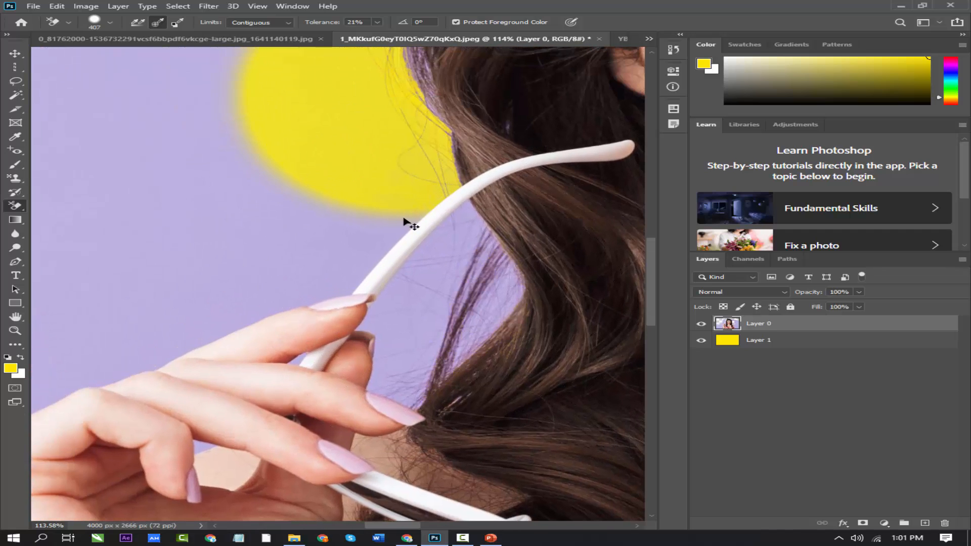
pyautogui.click(446, 272)
pyautogui.click(502, 301)
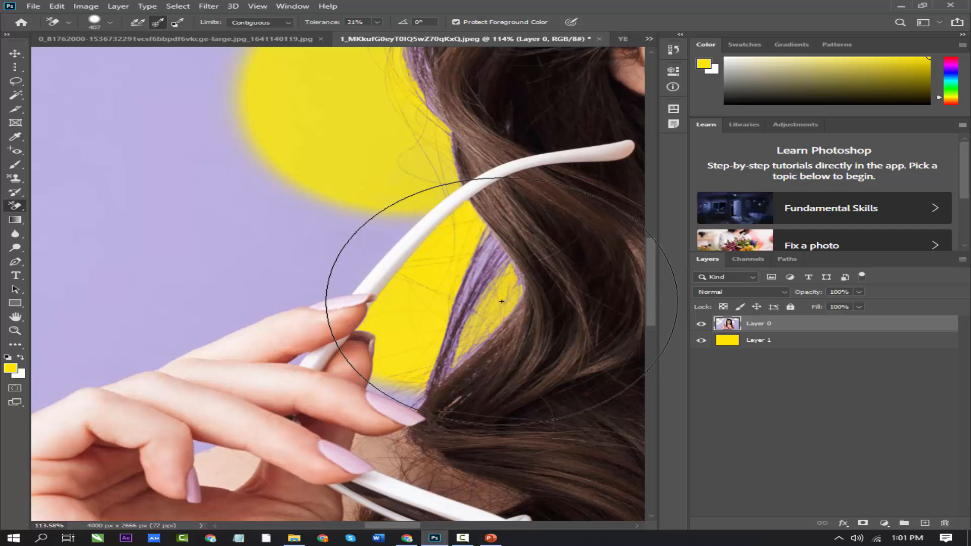
# Step: Erase the remaining purple background from the left half of the photo, down to the hand and sleeve edge
pyautogui.moveTo(418, 286)
pyautogui.mouseDown()
pyautogui.moveTo(336, 105)
pyautogui.moveTo(455, 321)
pyautogui.mouseUp()
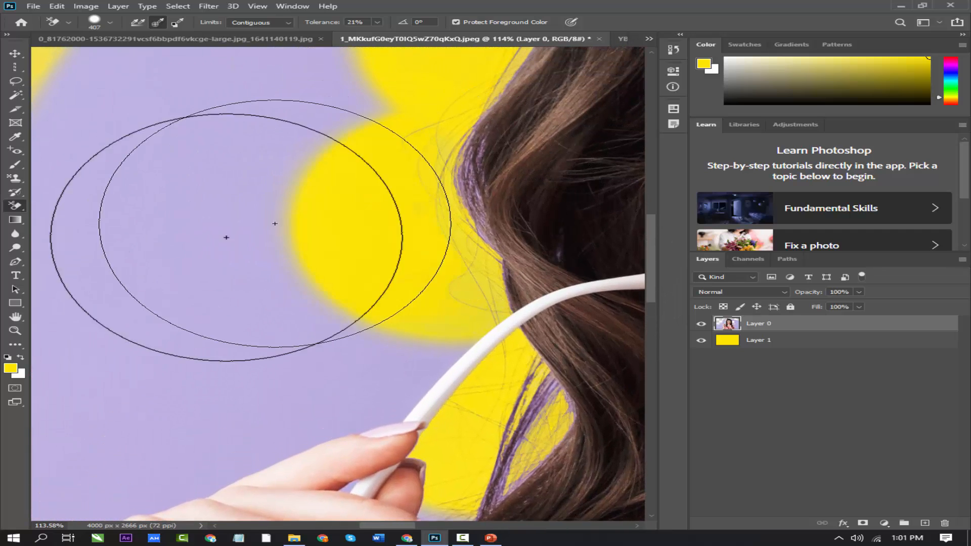
pyautogui.scroll(-5, 291, 235)
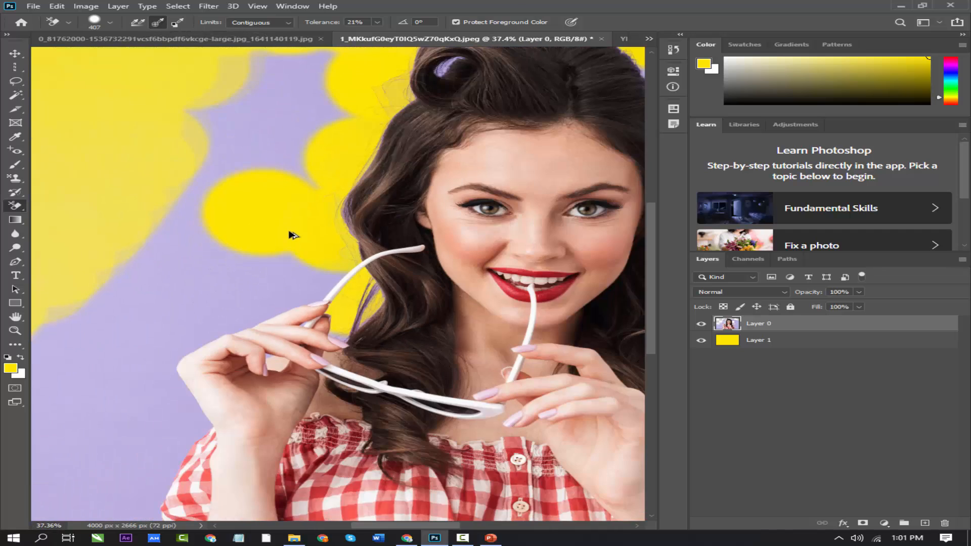
pyautogui.scroll(-3, 291, 235)
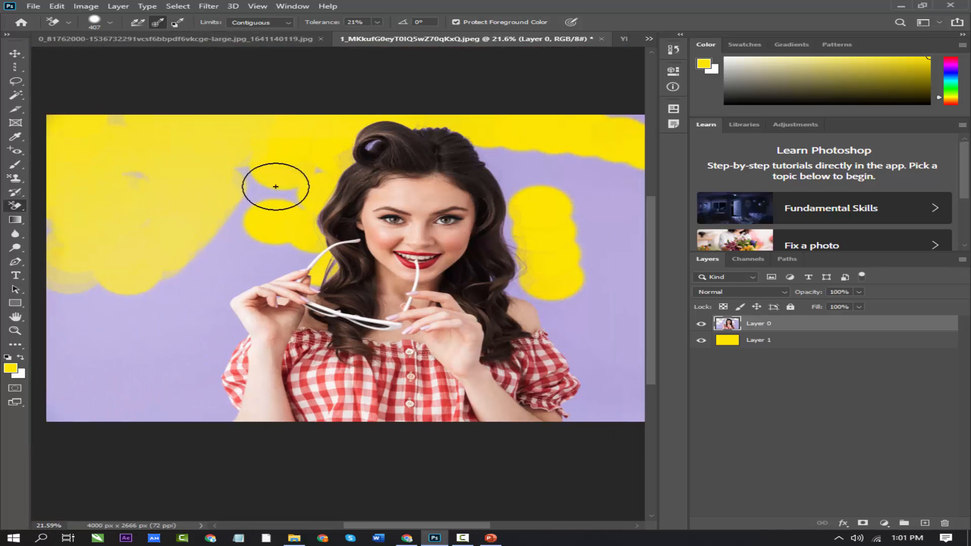
pyautogui.moveTo(276, 186)
pyautogui.mouseDown()
pyautogui.moveTo(271, 238)
pyautogui.moveTo(299, 188)
pyautogui.moveTo(318, 176)
pyautogui.moveTo(217, 215)
pyautogui.mouseUp()
pyautogui.moveTo(225, 192)
pyautogui.mouseDown()
pyautogui.moveTo(148, 215)
pyautogui.moveTo(124, 187)
pyautogui.moveTo(146, 152)
pyautogui.moveTo(149, 164)
pyautogui.moveTo(75, 256)
pyautogui.moveTo(64, 367)
pyautogui.moveTo(106, 304)
pyautogui.moveTo(65, 375)
pyautogui.moveTo(110, 378)
pyautogui.moveTo(73, 436)
pyautogui.moveTo(135, 359)
pyautogui.moveTo(117, 325)
pyautogui.moveTo(132, 339)
pyautogui.moveTo(142, 284)
pyautogui.moveTo(126, 298)
pyautogui.moveTo(189, 278)
pyautogui.moveTo(134, 270)
pyautogui.moveTo(197, 265)
pyautogui.moveTo(206, 227)
pyautogui.moveTo(222, 233)
pyautogui.moveTo(269, 197)
pyautogui.moveTo(253, 254)
pyautogui.moveTo(286, 254)
pyautogui.moveTo(291, 273)
pyautogui.moveTo(245, 276)
pyautogui.moveTo(232, 295)
pyautogui.moveTo(255, 303)
pyautogui.moveTo(204, 334)
pyautogui.moveTo(221, 366)
pyautogui.moveTo(188, 377)
pyautogui.moveTo(164, 402)
pyautogui.moveTo(182, 346)
pyautogui.moveTo(190, 383)
pyautogui.moveTo(228, 362)
pyautogui.mouseUp()
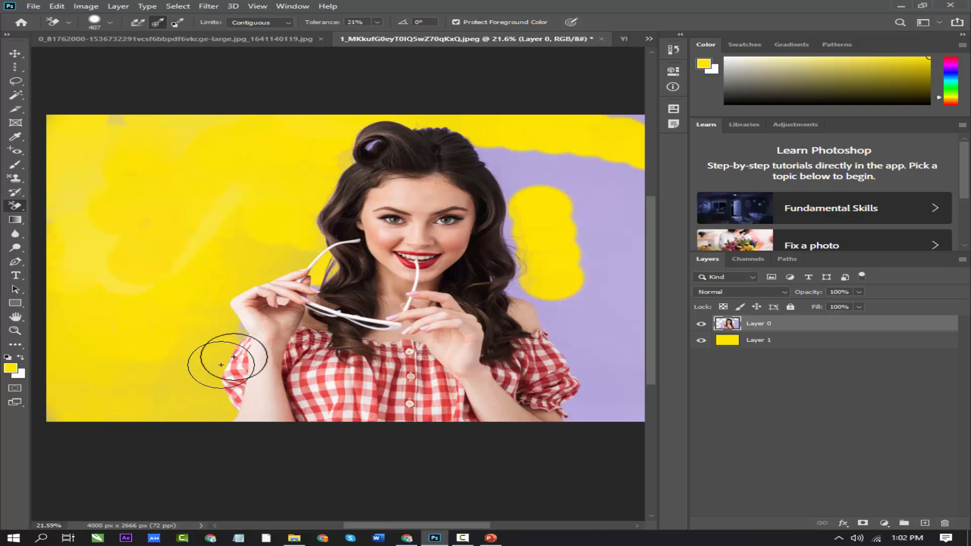
pyautogui.click(240, 333)
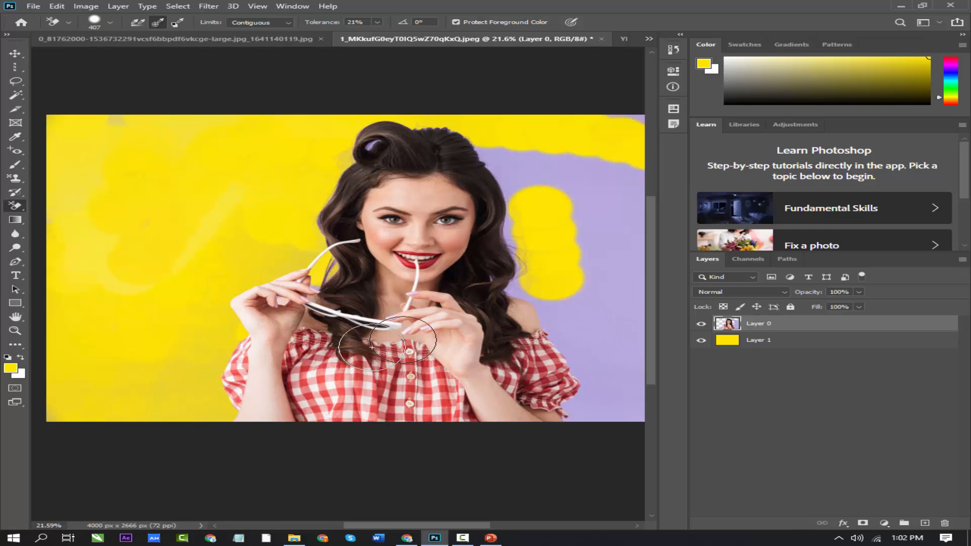
# Step: Inspect the sleeve edge and erase the small purple gap between the raised hand's fingers with a 241 px brush
pyautogui.scroll(5, 239, 335)
pyautogui.scroll(3, 239, 334)
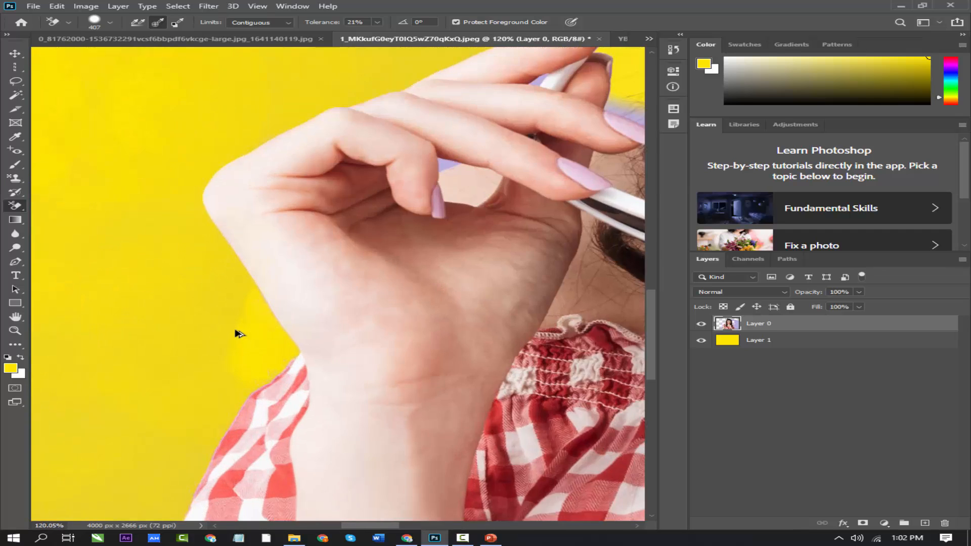
pyautogui.scroll(-8, 243, 321)
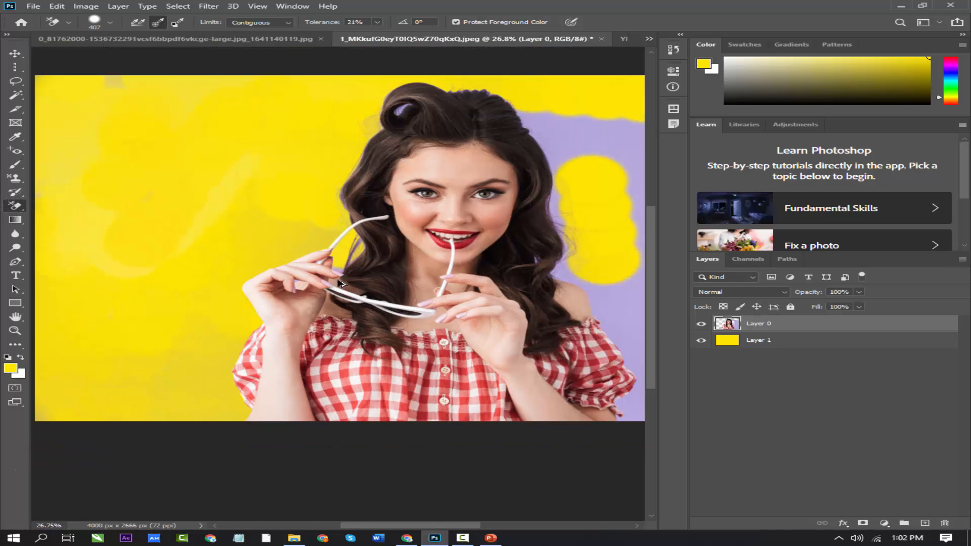
pyautogui.scroll(5, 340, 283)
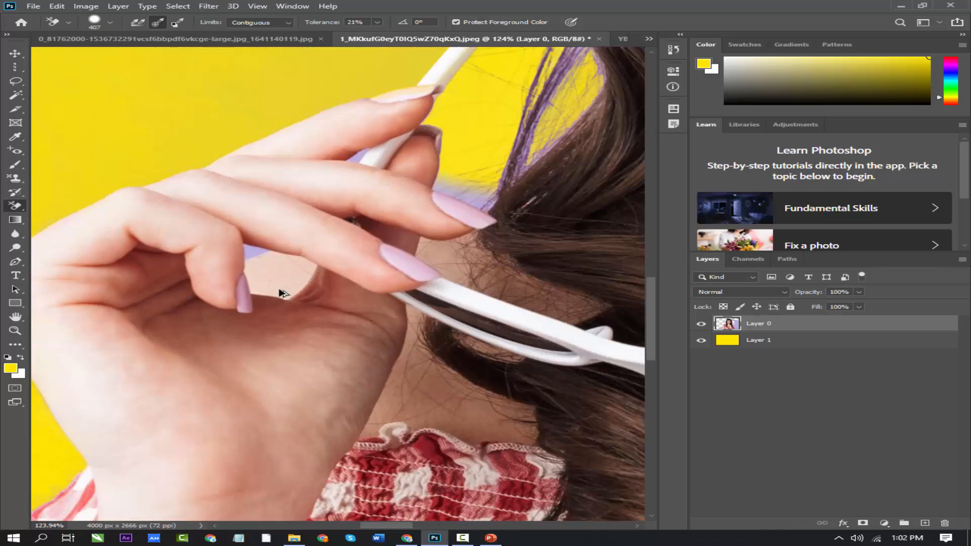
pyautogui.scroll(4, 282, 294)
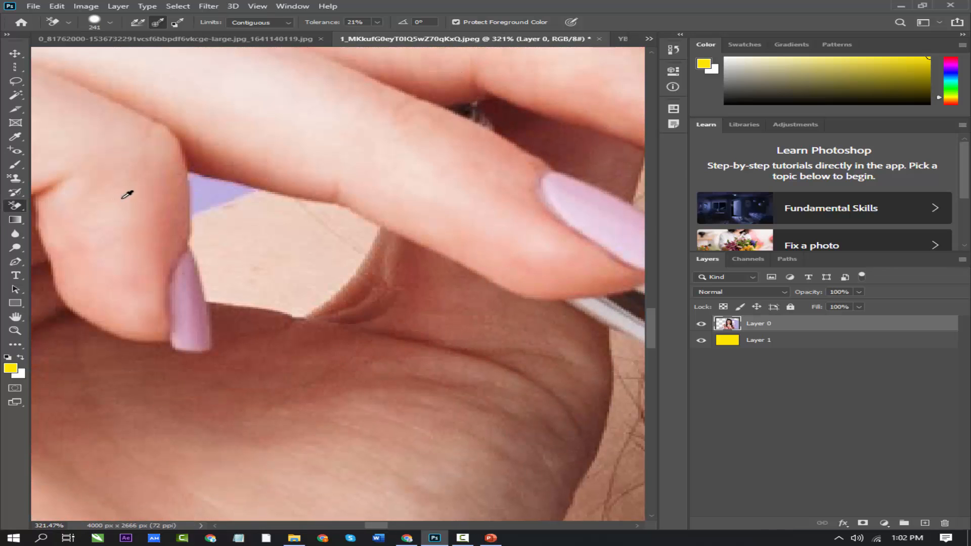
pyautogui.click(206, 190)
pyautogui.scroll(-2, 230, 192)
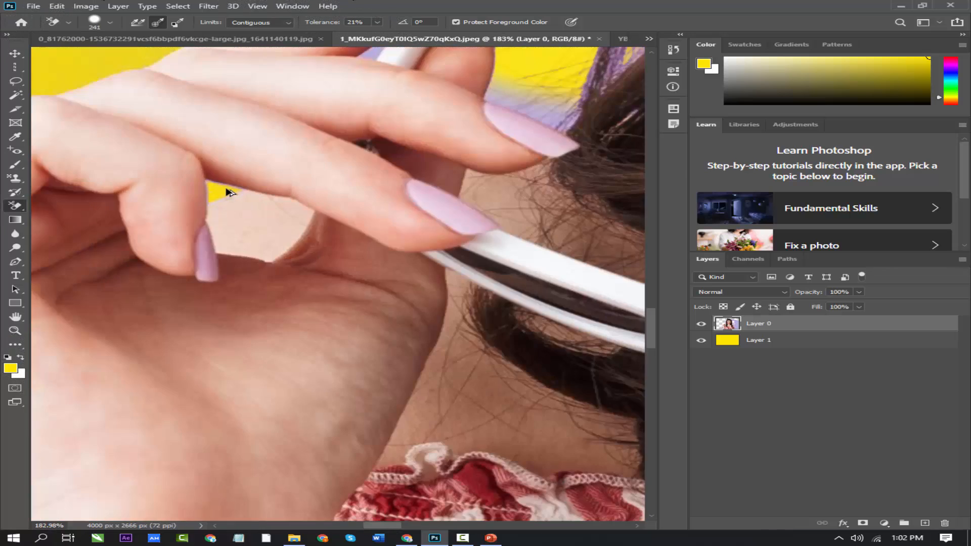
pyautogui.scroll(-8, 228, 193)
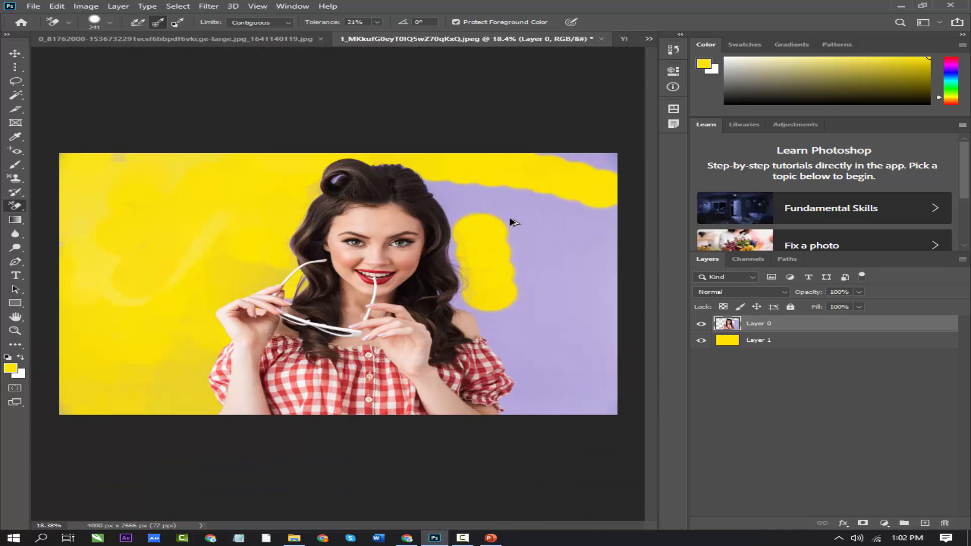
# Step: Erase the remaining purple background from the right half of the photo, down to the shoulder and sleeve edge
pyautogui.moveTo(447, 186)
pyautogui.mouseDown()
pyautogui.moveTo(449, 210)
pyautogui.moveTo(422, 206)
pyautogui.moveTo(437, 190)
pyautogui.moveTo(462, 209)
pyautogui.moveTo(464, 189)
pyautogui.moveTo(515, 214)
pyautogui.moveTo(503, 214)
pyautogui.moveTo(496, 194)
pyautogui.moveTo(497, 205)
pyautogui.moveTo(489, 168)
pyautogui.mouseUp()
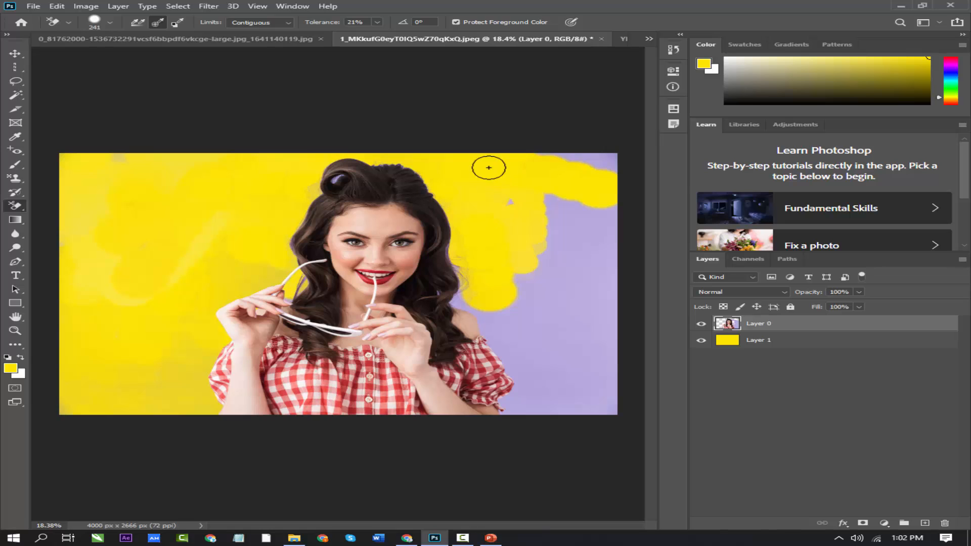
pyautogui.moveTo(554, 157)
pyautogui.mouseDown()
pyautogui.moveTo(580, 184)
pyautogui.moveTo(584, 165)
pyautogui.moveTo(630, 173)
pyautogui.moveTo(616, 157)
pyautogui.moveTo(581, 265)
pyautogui.moveTo(538, 183)
pyautogui.moveTo(524, 207)
pyautogui.moveTo(507, 185)
pyautogui.moveTo(551, 251)
pyautogui.moveTo(574, 222)
pyautogui.moveTo(570, 293)
pyautogui.moveTo(611, 234)
pyautogui.moveTo(596, 298)
pyautogui.moveTo(608, 354)
pyautogui.moveTo(601, 393)
pyautogui.moveTo(622, 400)
pyautogui.mouseUp()
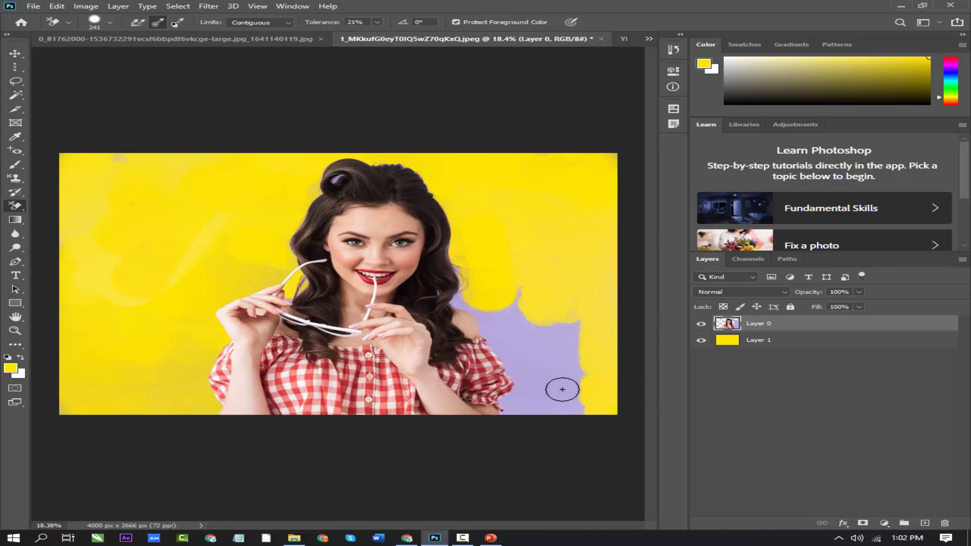
pyautogui.moveTo(562, 390)
pyautogui.mouseDown()
pyautogui.moveTo(566, 308)
pyautogui.moveTo(583, 404)
pyautogui.moveTo(585, 384)
pyautogui.moveTo(522, 368)
pyautogui.moveTo(546, 351)
pyautogui.moveTo(517, 302)
pyautogui.moveTo(512, 336)
pyautogui.moveTo(528, 318)
pyautogui.moveTo(537, 429)
pyautogui.moveTo(518, 409)
pyautogui.mouseUp()
pyautogui.moveTo(492, 348)
pyautogui.mouseDown()
pyautogui.moveTo(497, 328)
pyautogui.moveTo(466, 309)
pyautogui.moveTo(475, 290)
pyautogui.mouseUp()
# Step: Erase the purple patch inside the hair curl above the woman's forehead and undo the last excess erasing there
pyautogui.scroll(10, 336, 178)
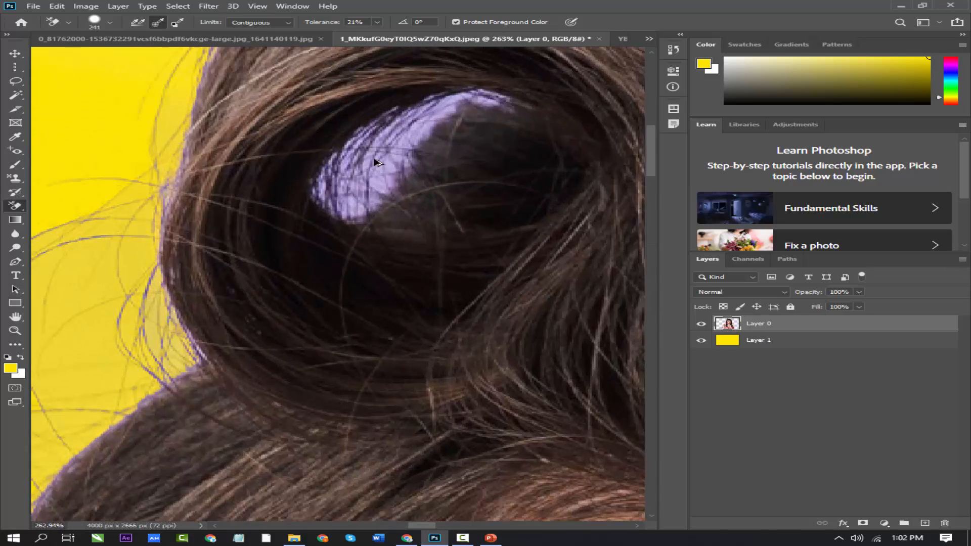
pyautogui.click(389, 166)
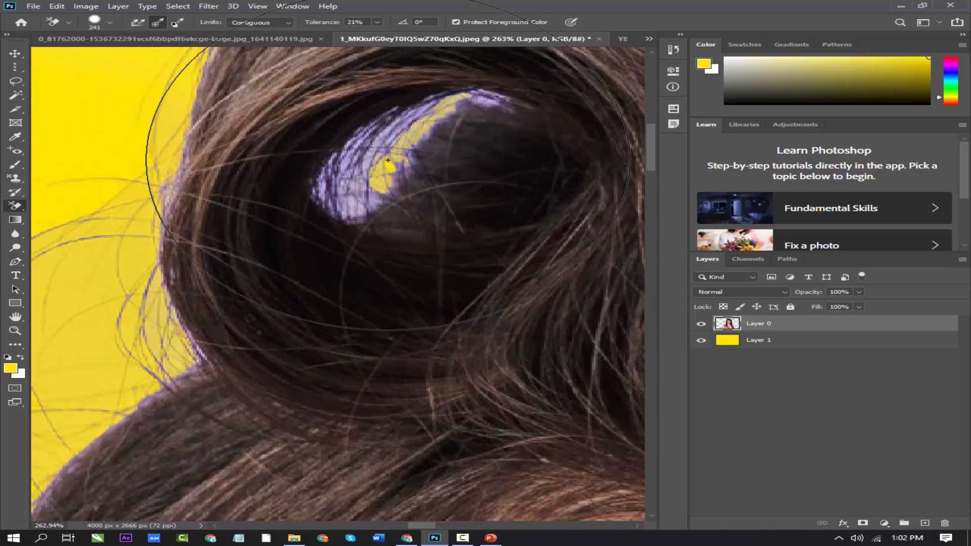
pyautogui.click(377, 134)
pyautogui.click(356, 152)
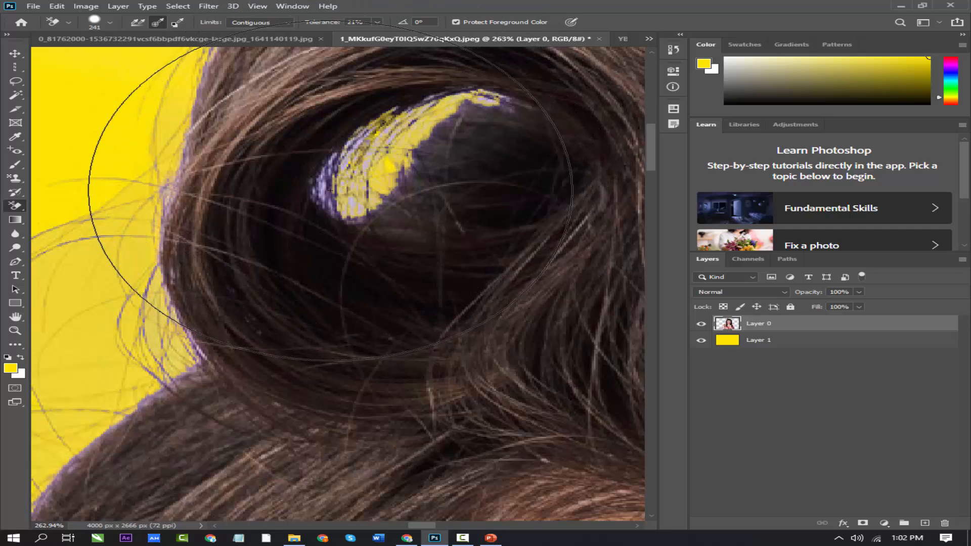
pyautogui.moveTo(355, 151); pyautogui.dragTo(359, 169)
pyautogui.hotkey('ctrl', 'z')
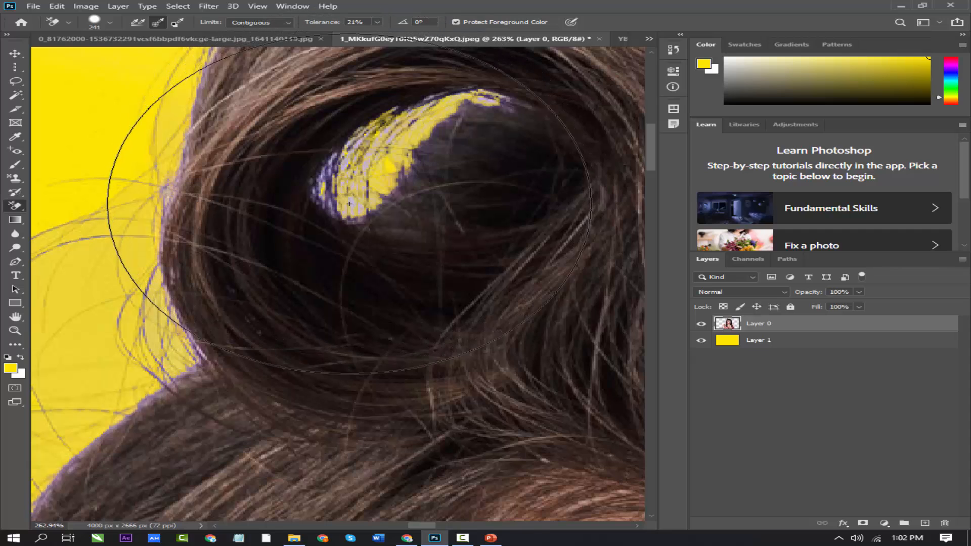
pyautogui.scroll(-5, 352, 207)
pyautogui.scroll(-5, 353, 208)
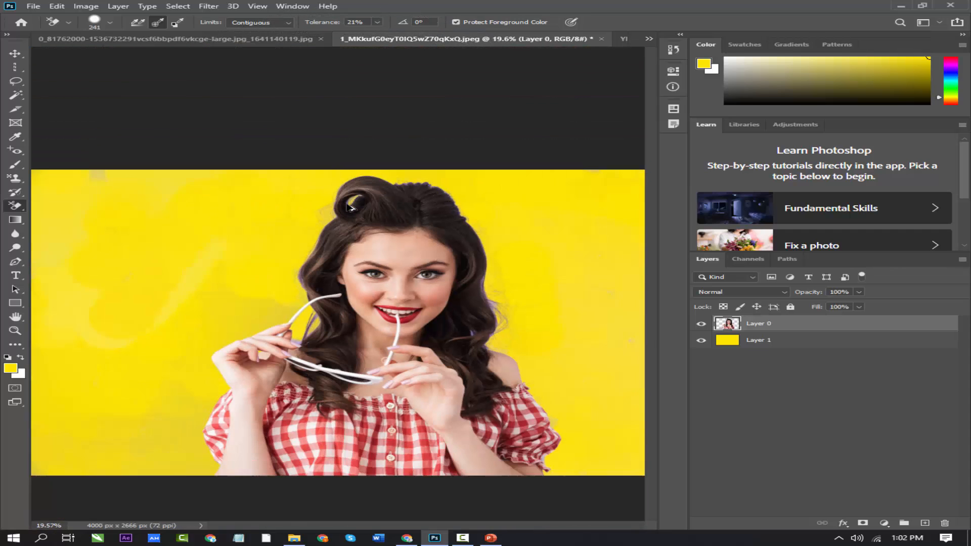
# Step: Revert the woman's photo to its last saved state with the original purple background
pyautogui.rightClick(22, 209)
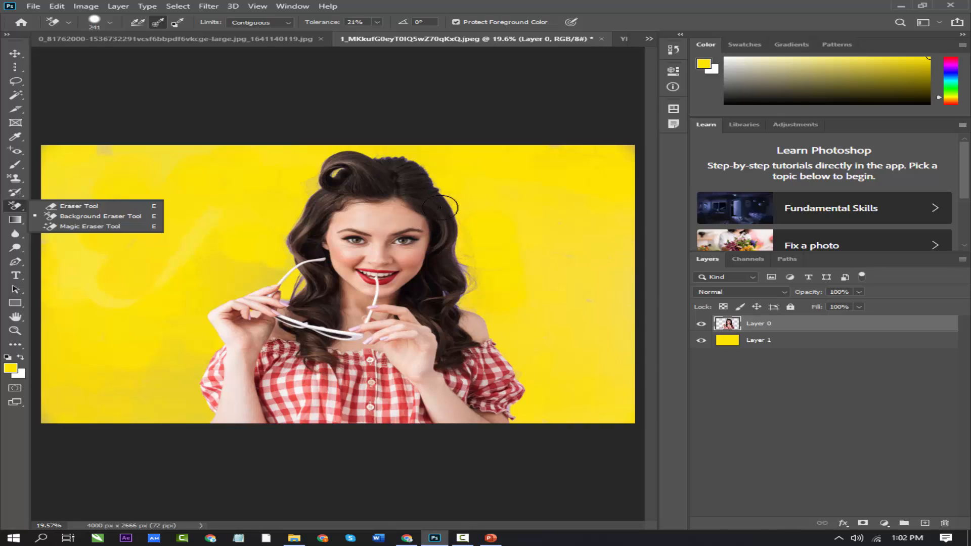
pyautogui.click(440, 207)
pyautogui.press('F12')
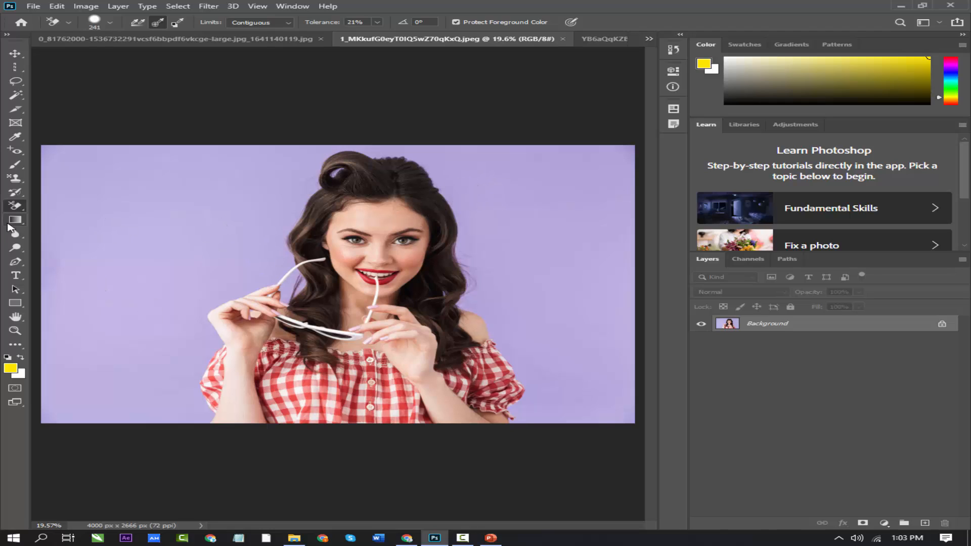
# Step: Use the Magic Eraser to remove the purple background around the woman and the gaps beside her hair and sunglasses
pyautogui.rightClick(24, 211)
pyautogui.click(74, 229)
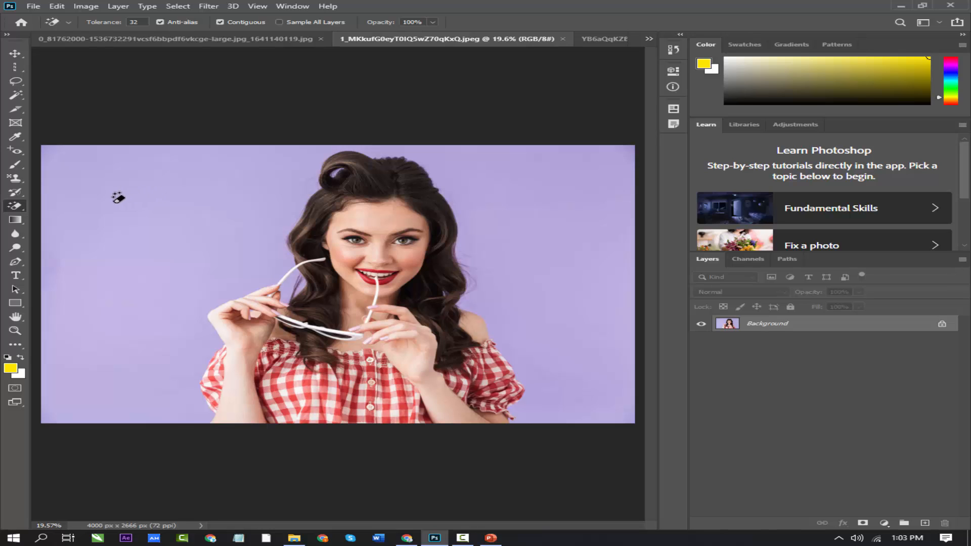
pyautogui.click(100, 194)
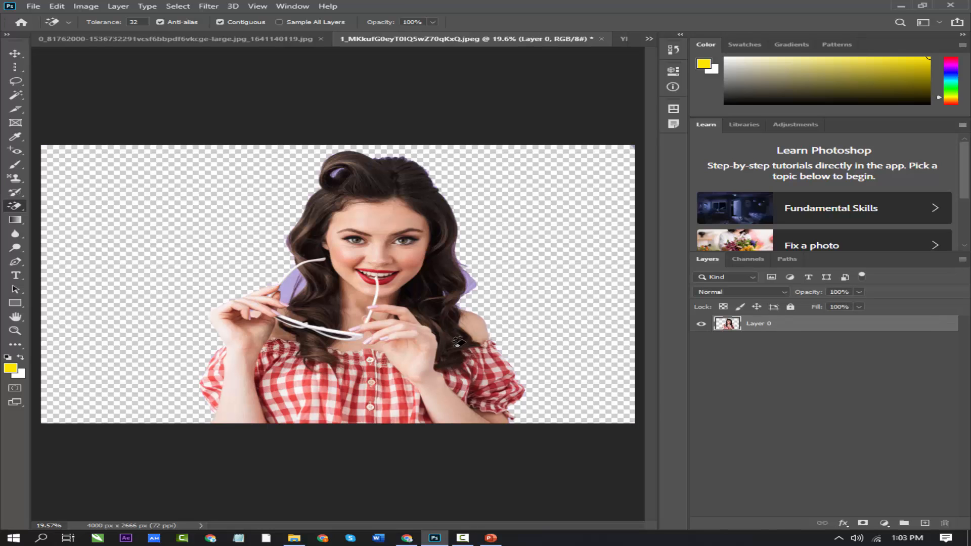
pyautogui.click(289, 281)
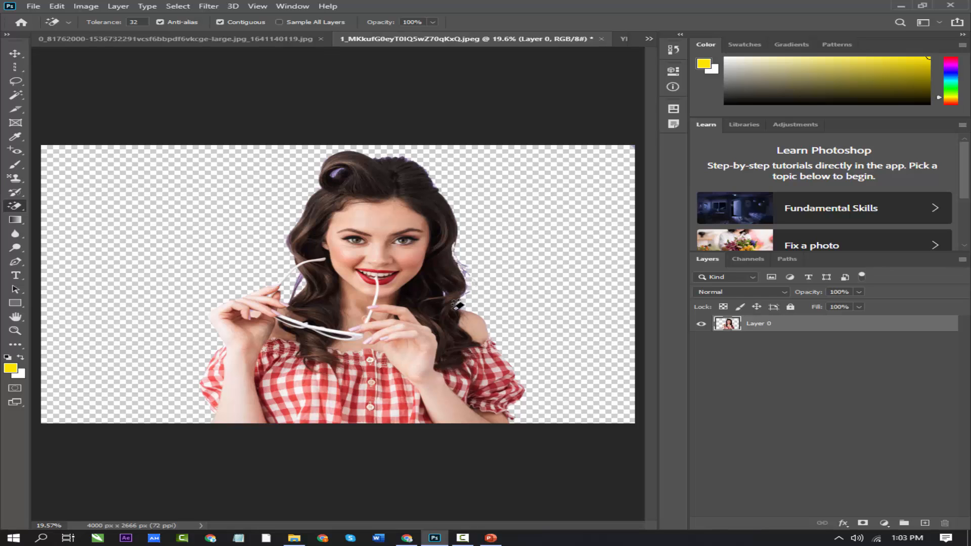
# Step: Remove the purple patch inside the hair curl above the forehead with the Magic Eraser
pyautogui.scroll(10, 335, 170)
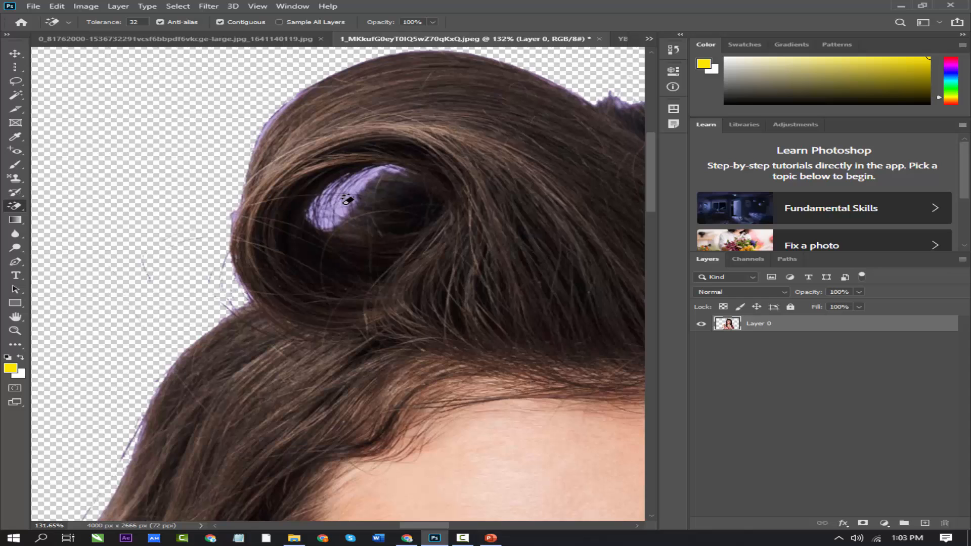
pyautogui.click(347, 200)
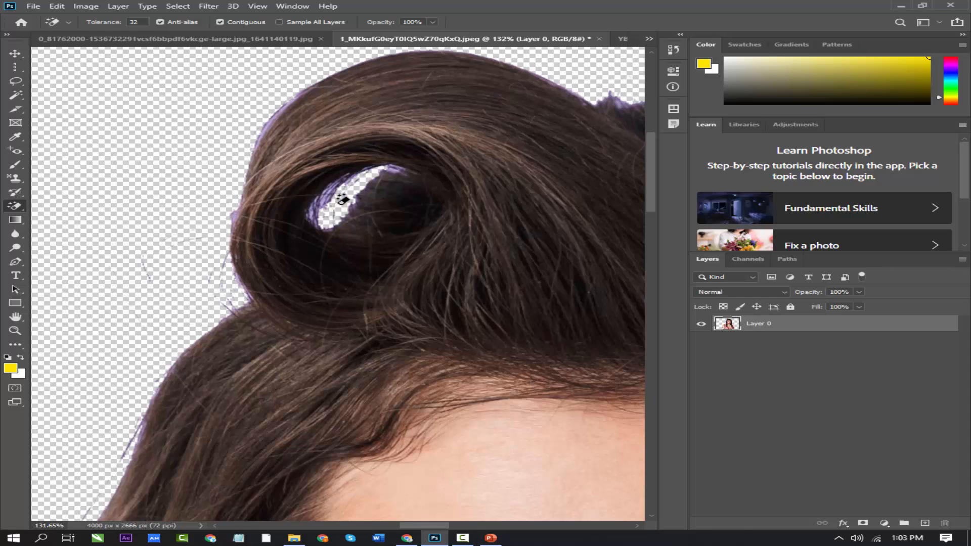
pyautogui.scroll(-9, 346, 201)
pyautogui.scroll(-4, 343, 207)
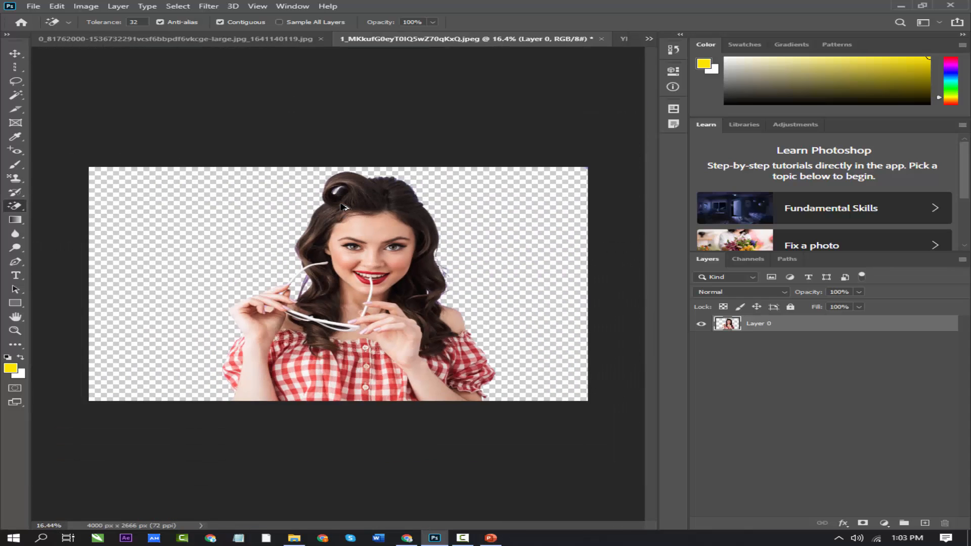
pyautogui.scroll(2, 344, 206)
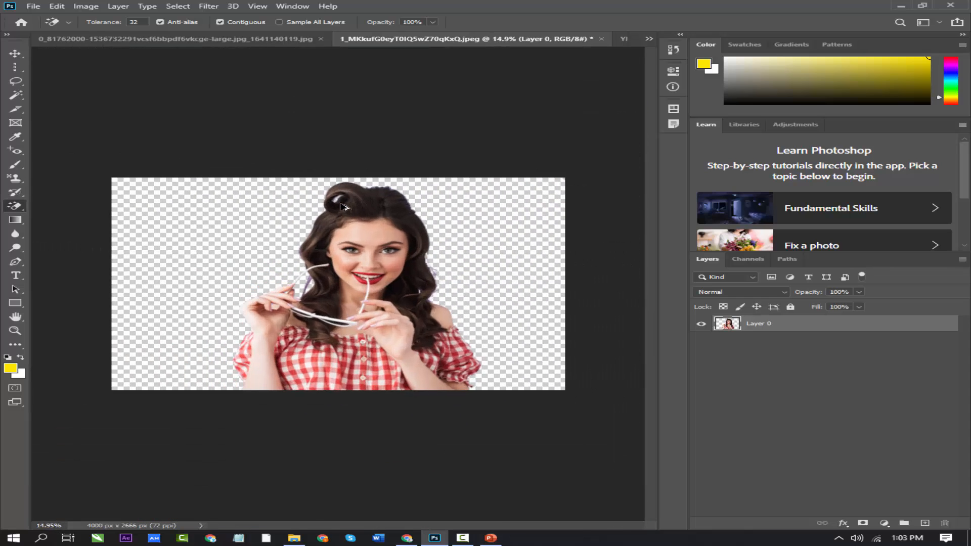